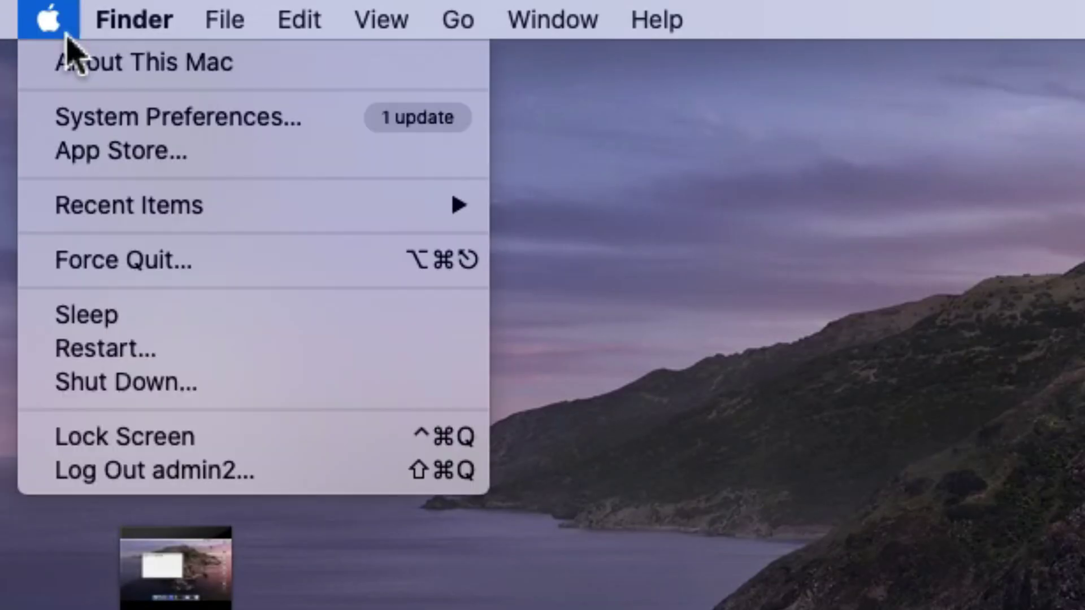
# Open the Bluetooth pane in System Preferences and select the Keyboard K480
pyautogui.click(59, 124)
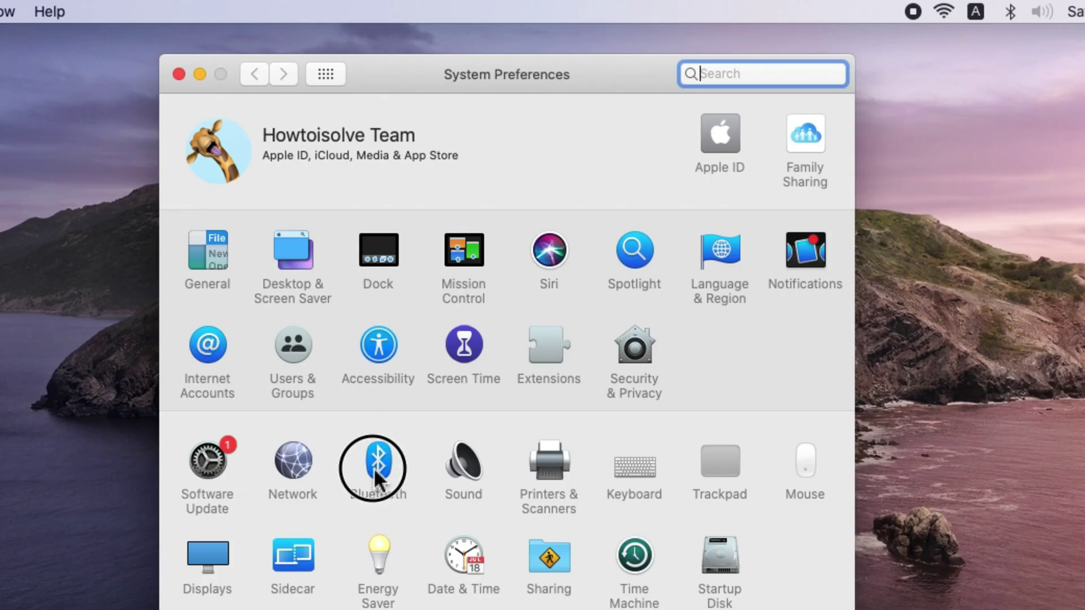
pyautogui.click(377, 464)
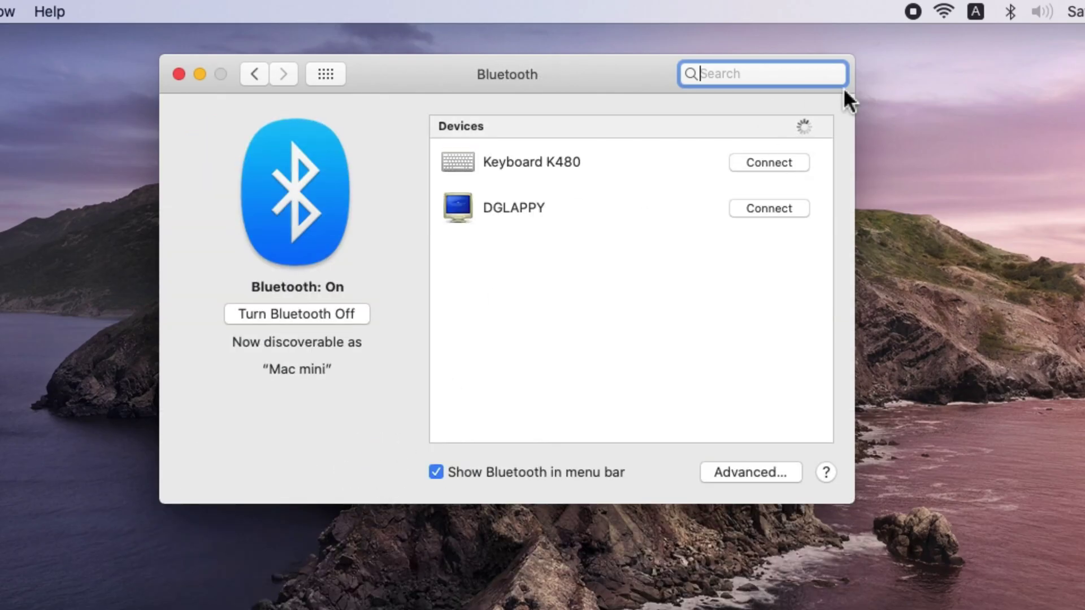
pyautogui.click(546, 182)
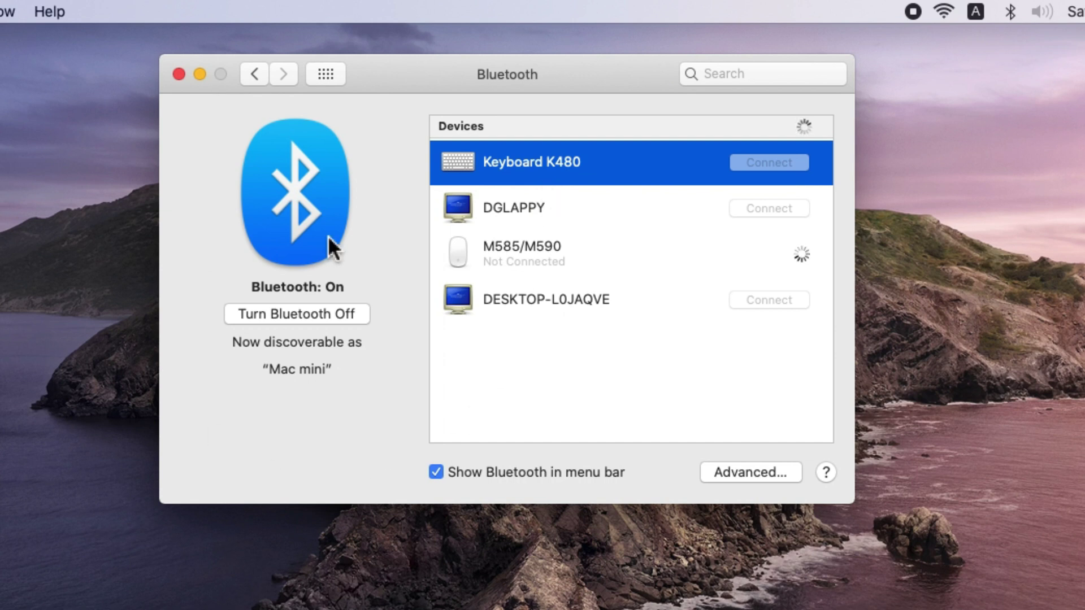
# Turn Bluetooth off and back on, then connect the Keyboard K480
pyautogui.click(279, 315)
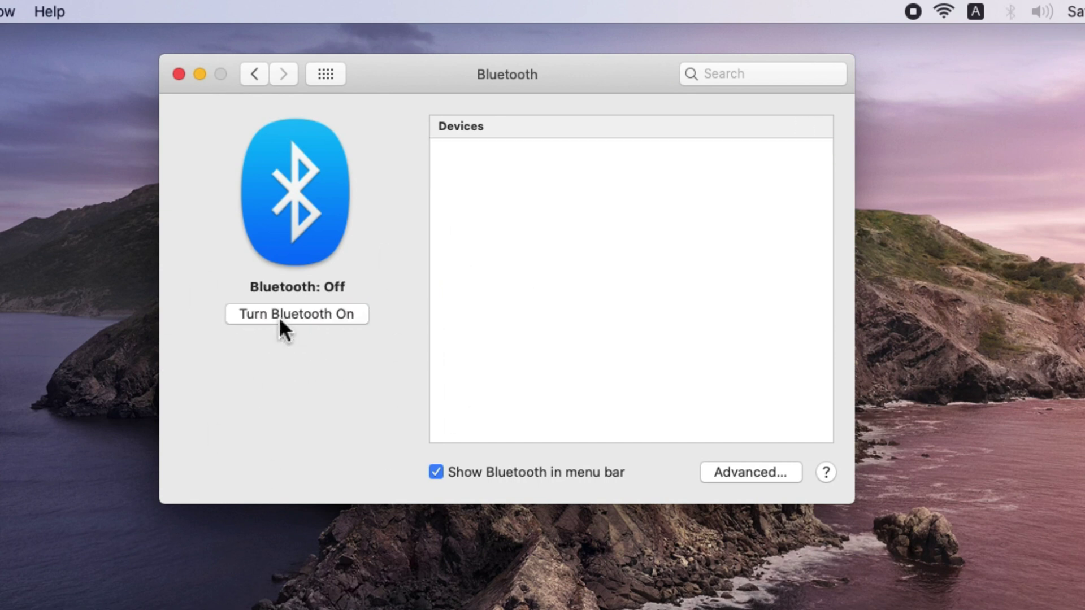
pyautogui.click(319, 317)
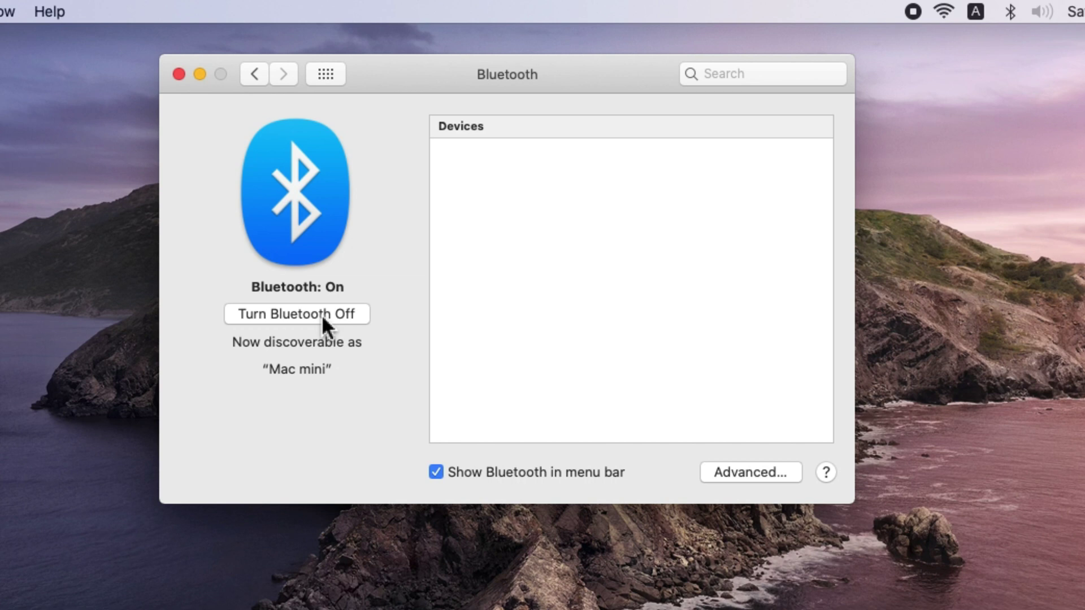
pyautogui.click(767, 165)
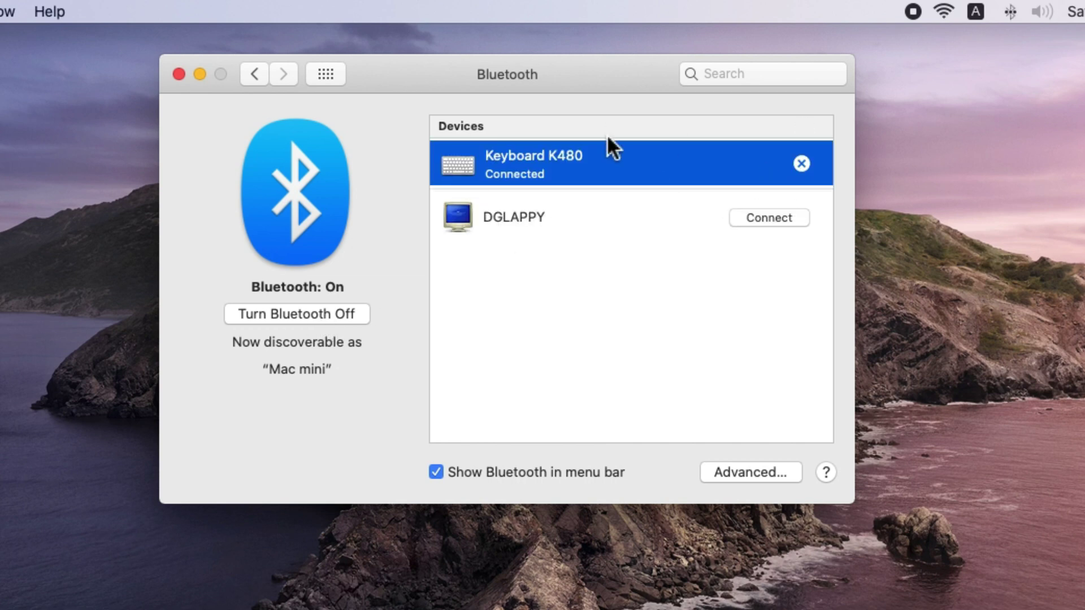
# Try connecting the M585/M590 mouse, then cancel the connection attempt
pyautogui.click(770, 263)
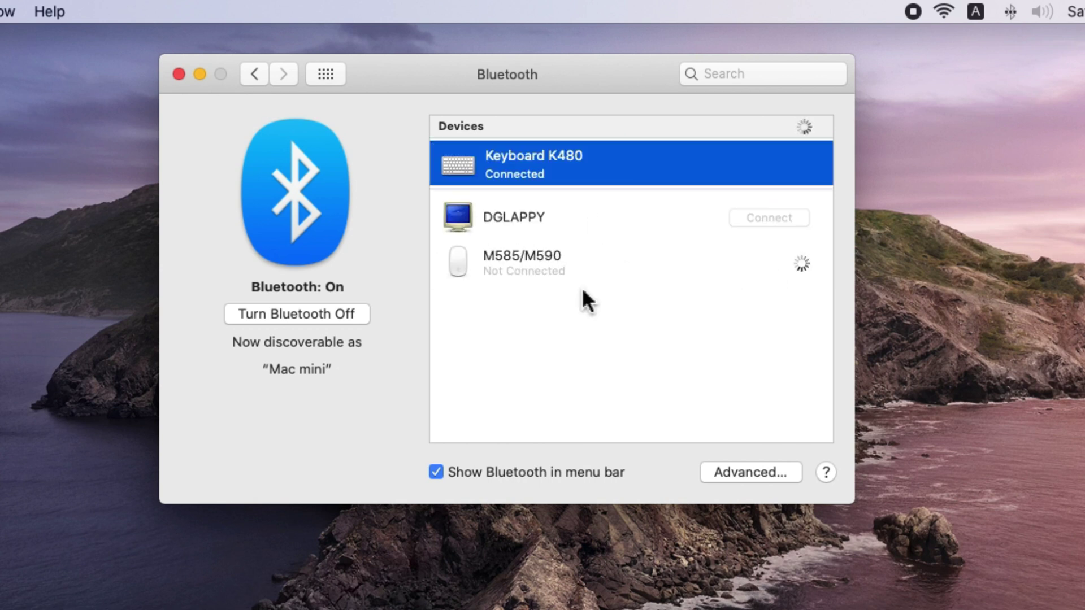
pyautogui.click(525, 258)
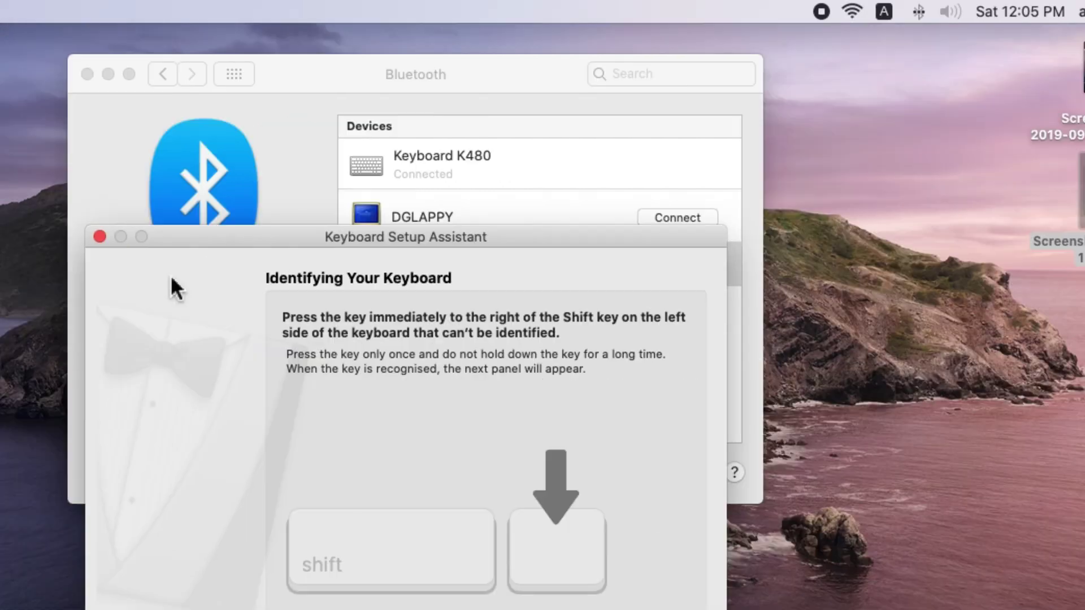
pyautogui.click(188, 237)
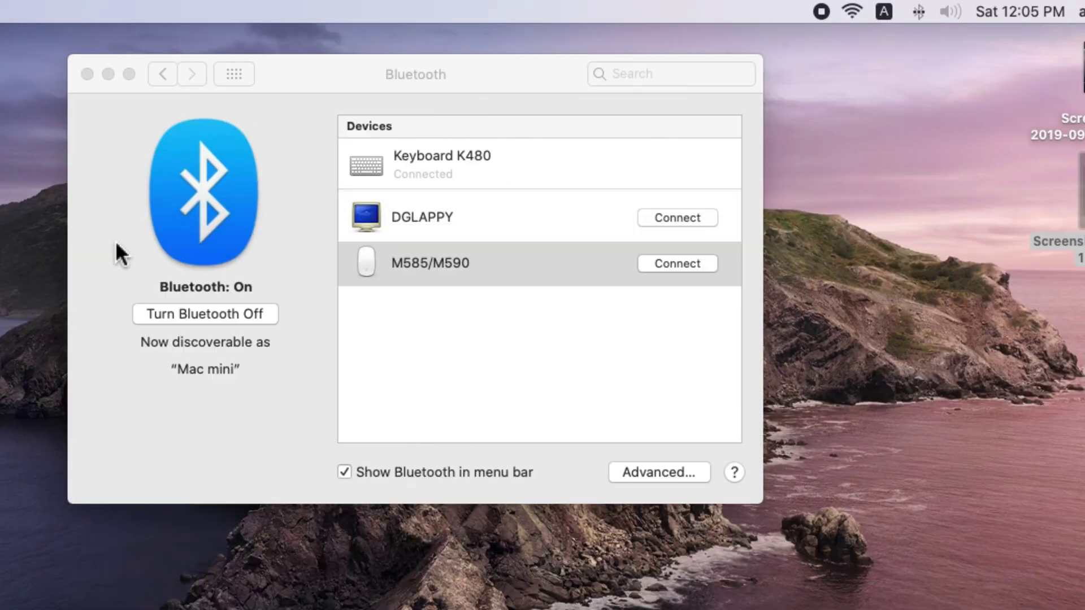
pyautogui.click(770, 262)
pyautogui.rightClick(447, 268)
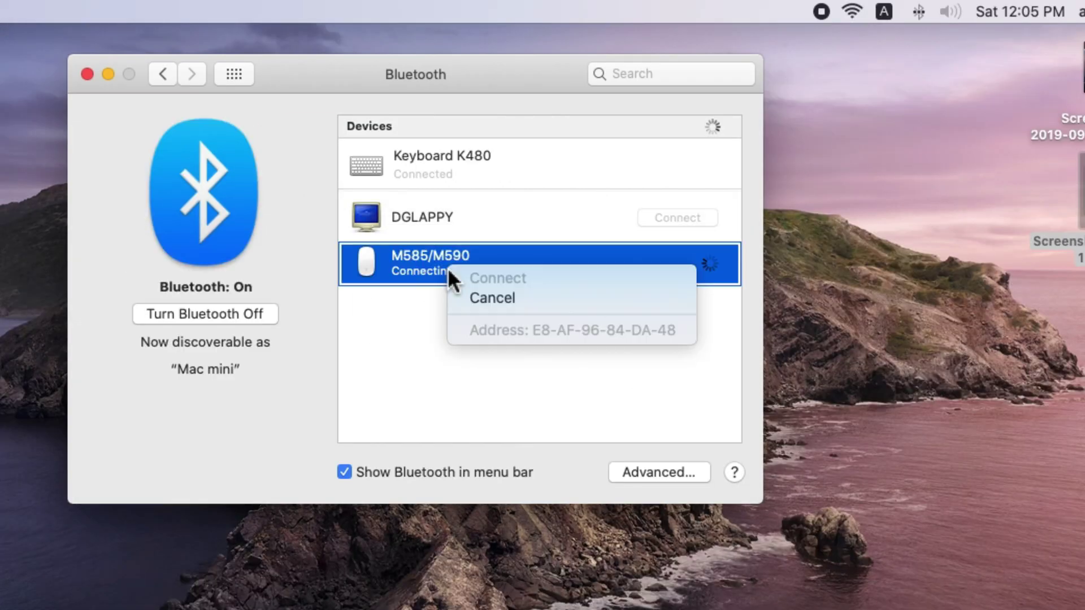
pyautogui.click(490, 297)
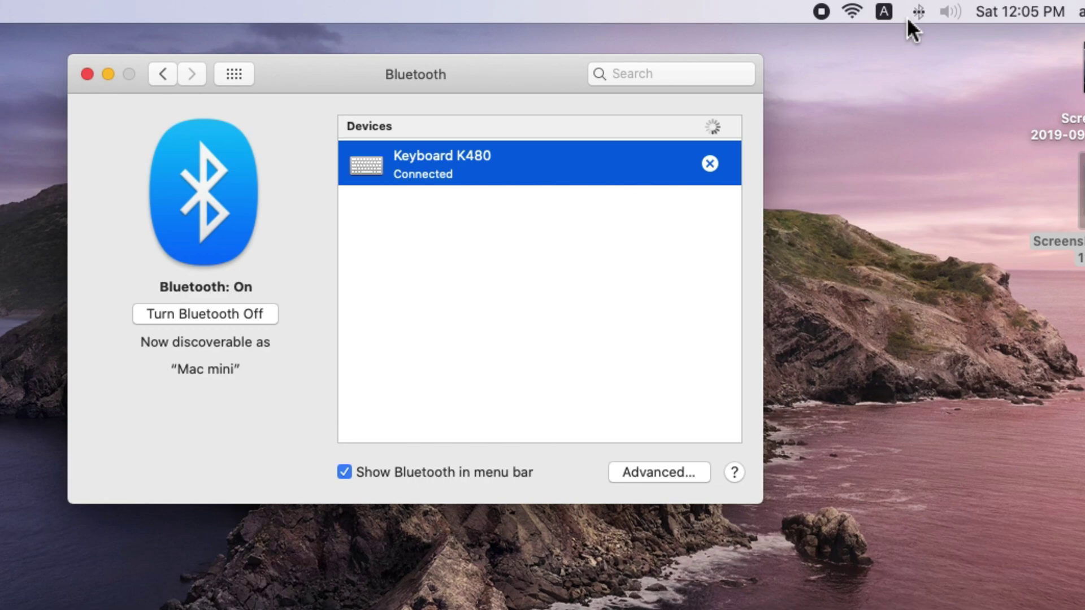
pyautogui.click(917, 12)
pyautogui.press('Escape')
# Remove the Keyboard K480 from the device list and leave DGLAPPY unconnected
pyautogui.rightClick(451, 171)
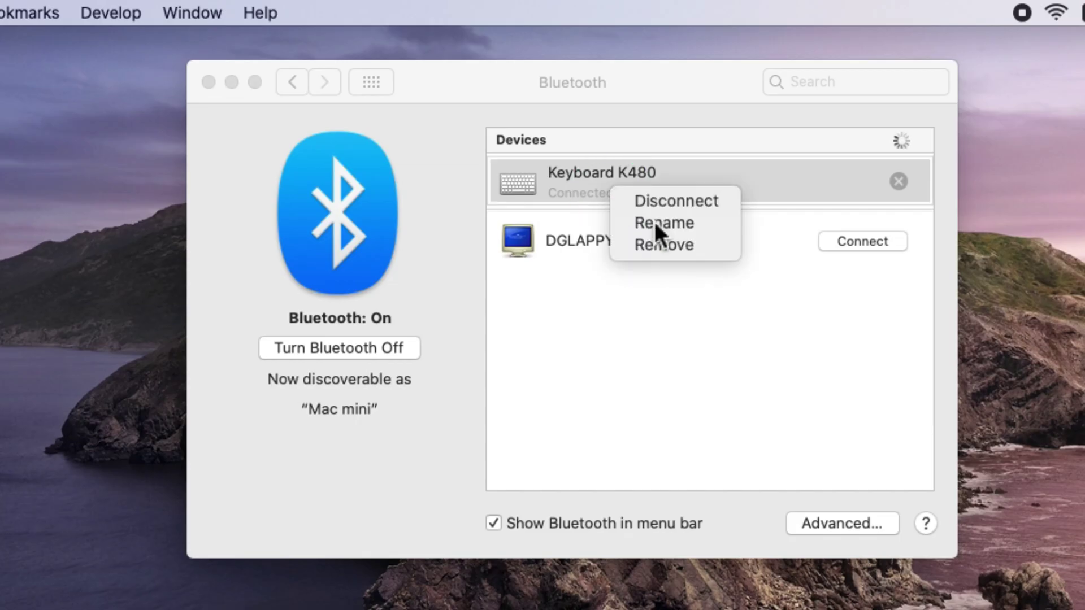
pyautogui.click(657, 245)
pyautogui.click(787, 219)
pyautogui.rightClick(595, 173)
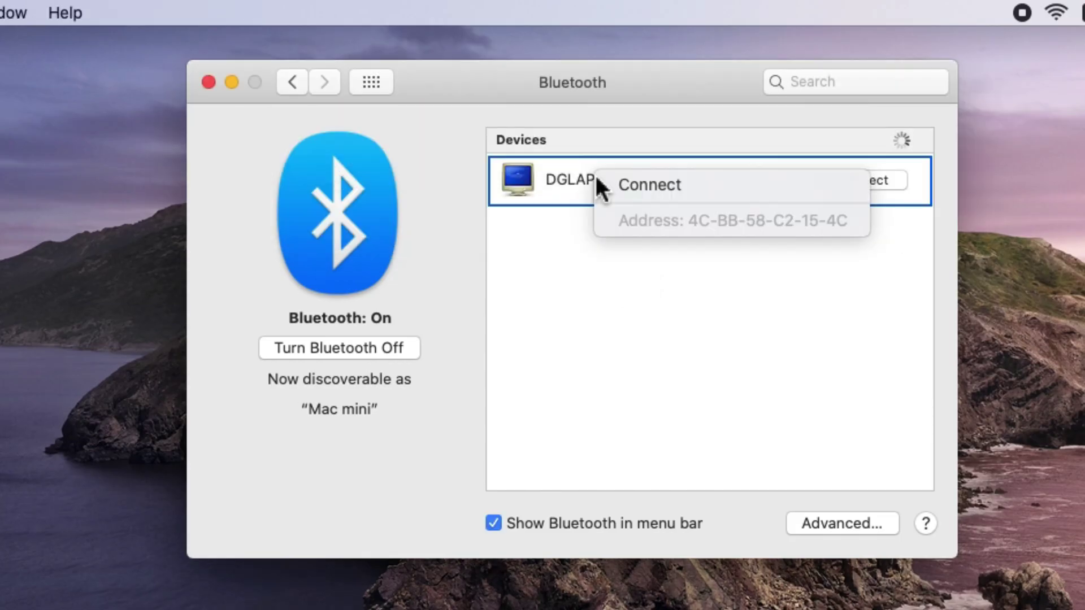
pyautogui.click(237, 124)
# Return to the preferences overview and restart the Mac from the Apple menu
pyautogui.click(377, 82)
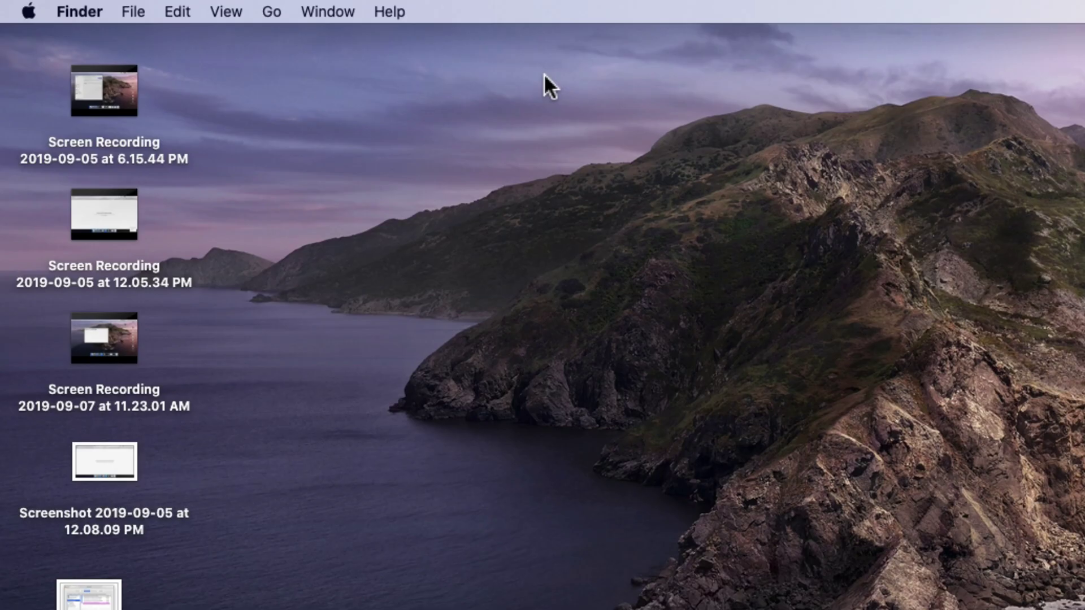
pyautogui.click(31, 15)
pyautogui.click(77, 207)
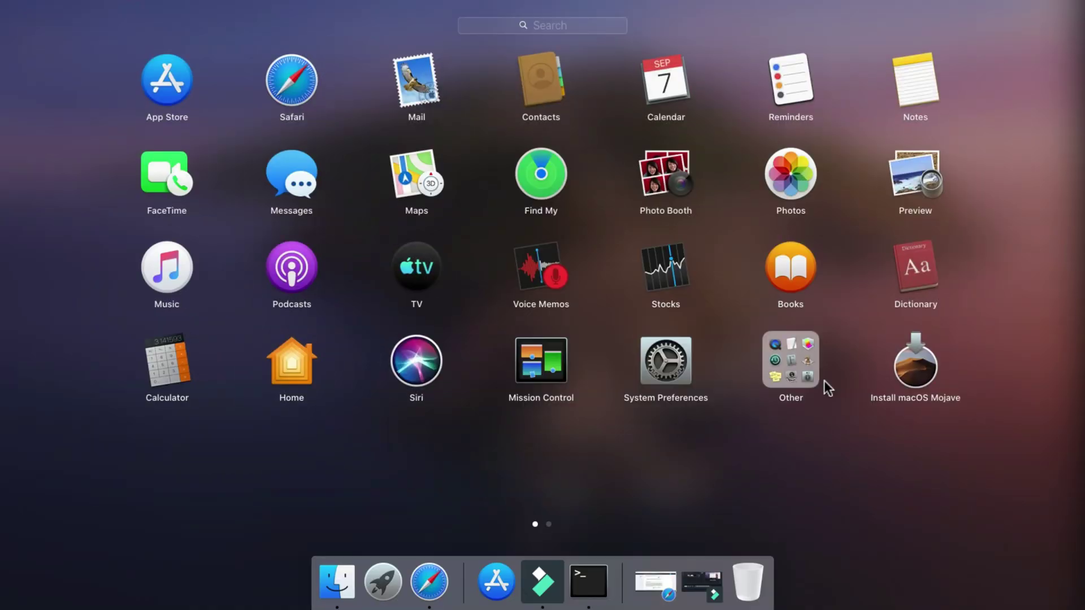
# Launch Terminal from Launchpad's Other group and run sudo pkill bluetoothd with the administrator password
pyautogui.click(807, 383)
pyautogui.click(690, 270)
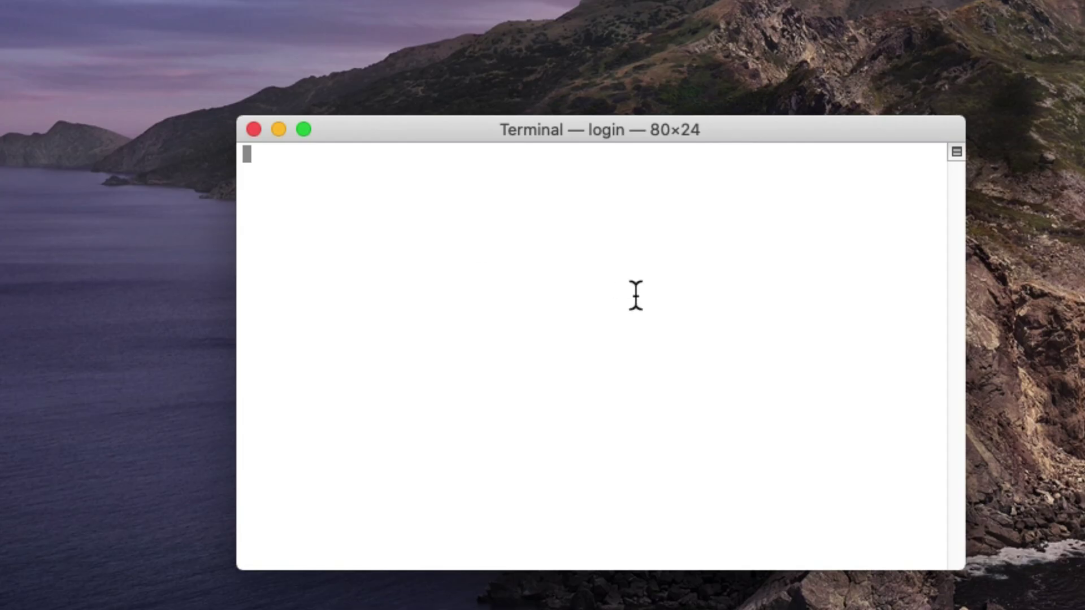
pyautogui.moveTo(433, 136); pyautogui.dragTo(392, 104)
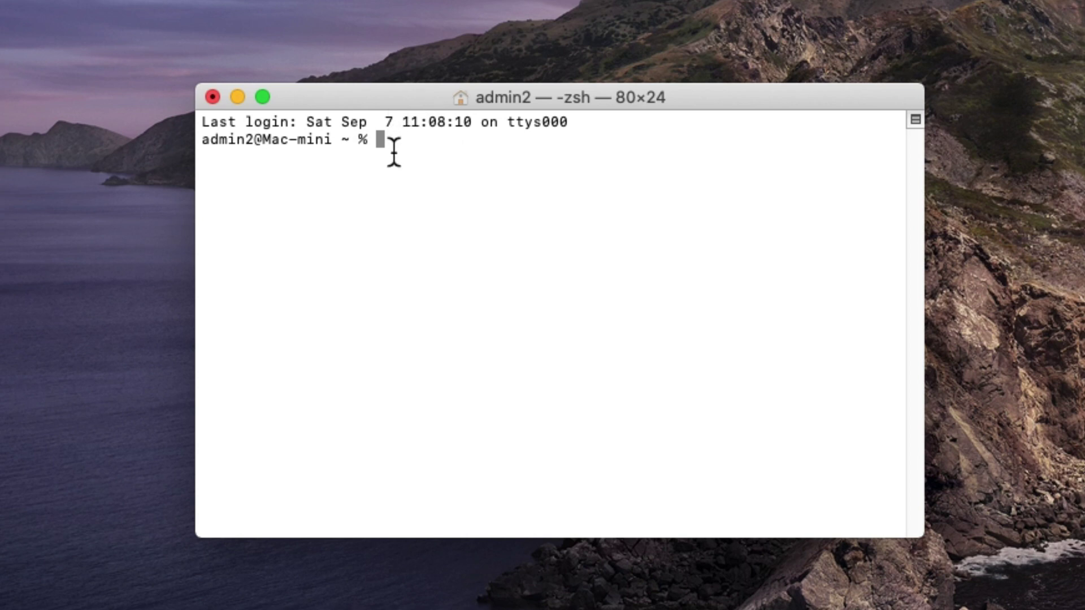
pyautogui.write('sudo pkill bluetoothd')
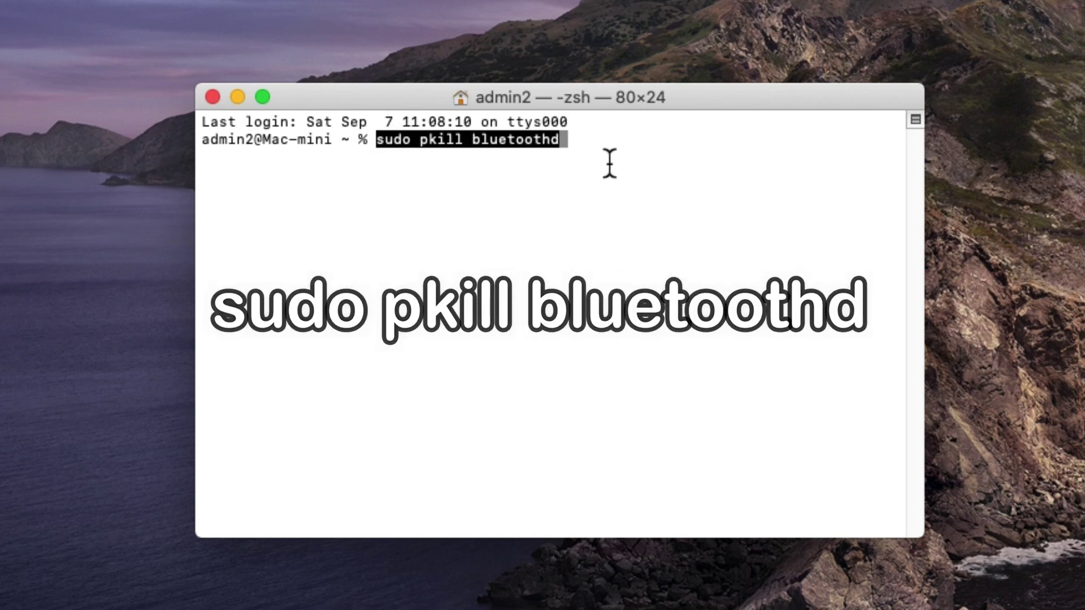
pyautogui.press('Return')
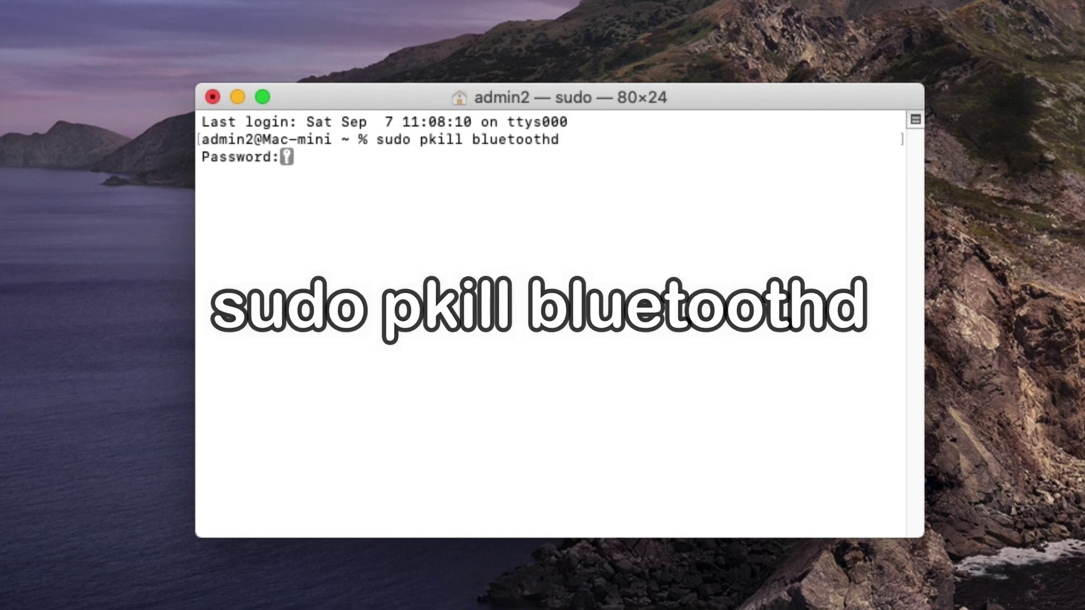
pyautogui.press('Return')
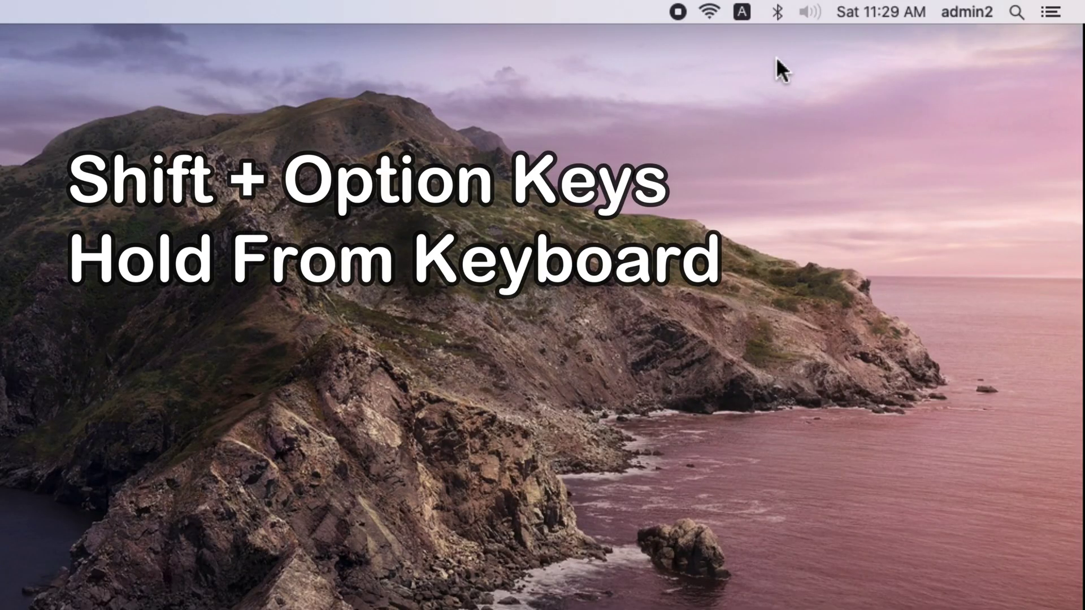
# Reset the Bluetooth module from the menu-bar Bluetooth Debug options and confirm with OK
pyautogui.keyDown('alt'); pyautogui.keyDown('shift'); pyautogui.click(777, 13); pyautogui.keyUp('shift'); pyautogui.keyUp('alt')
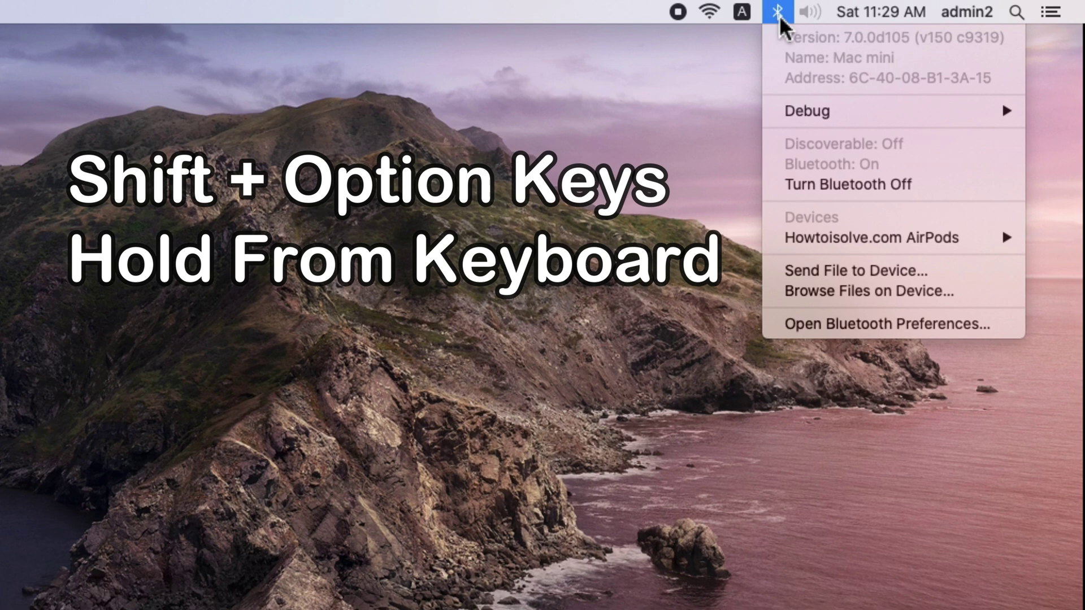
pyautogui.moveTo(773, 107)
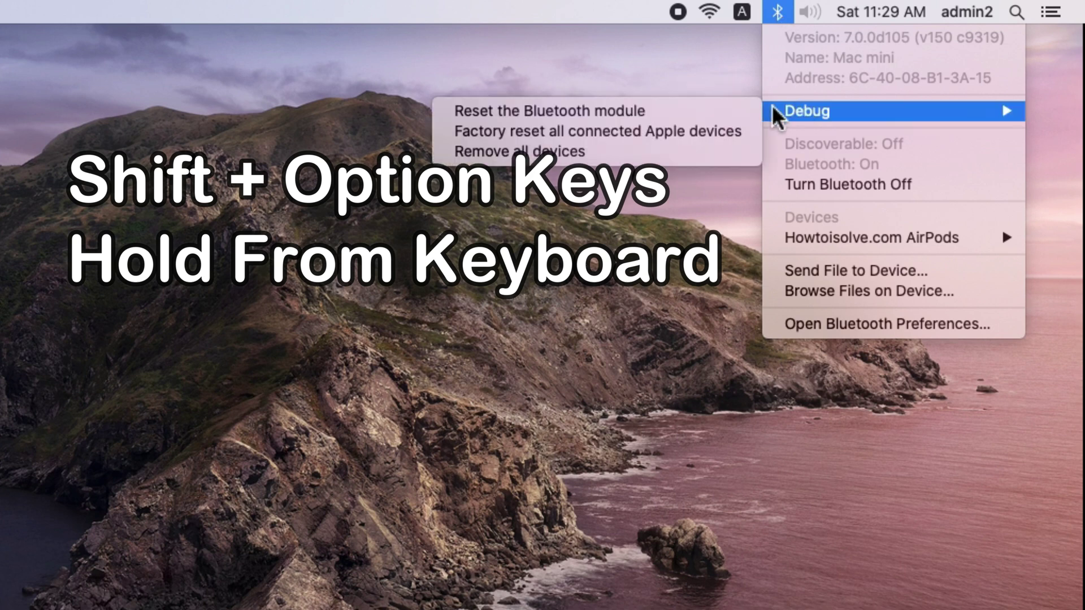
pyautogui.click(604, 109)
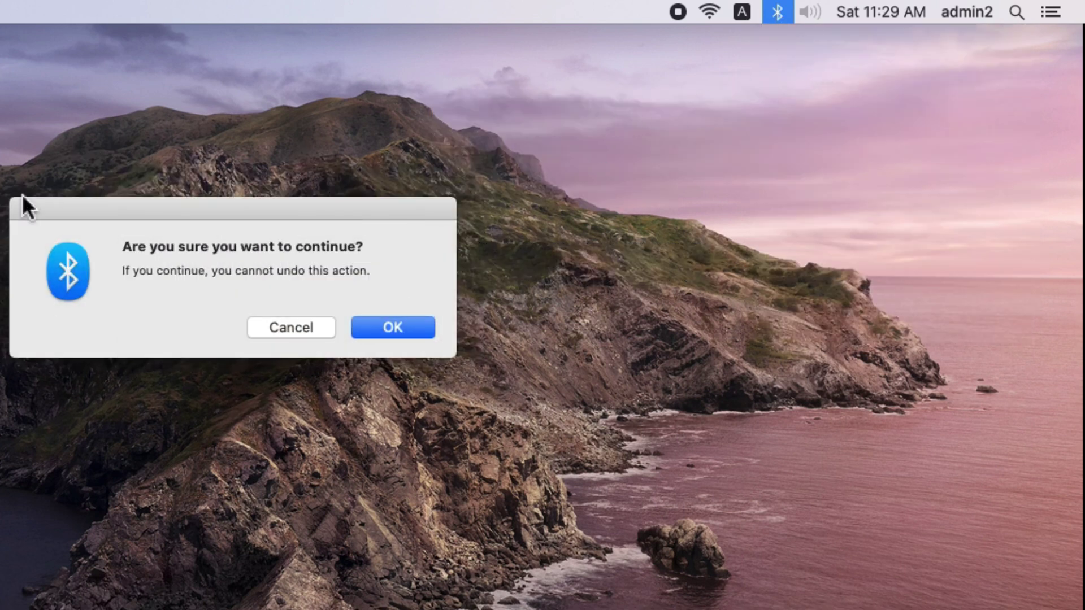
pyautogui.click(397, 327)
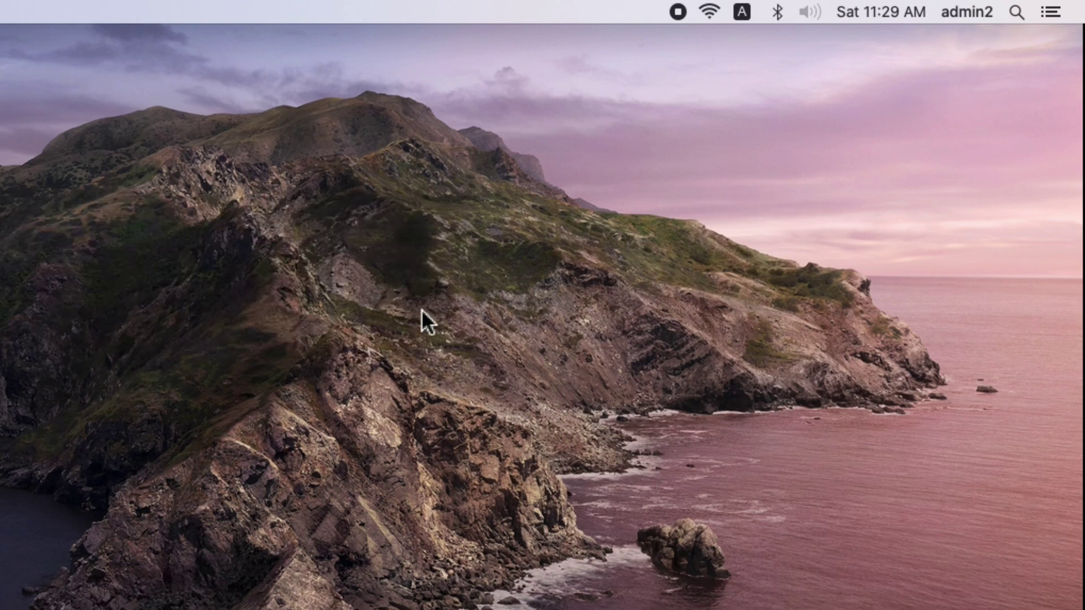
# Reopen the extended Bluetooth menu with its Debug submenu showing
pyautogui.click(778, 12)
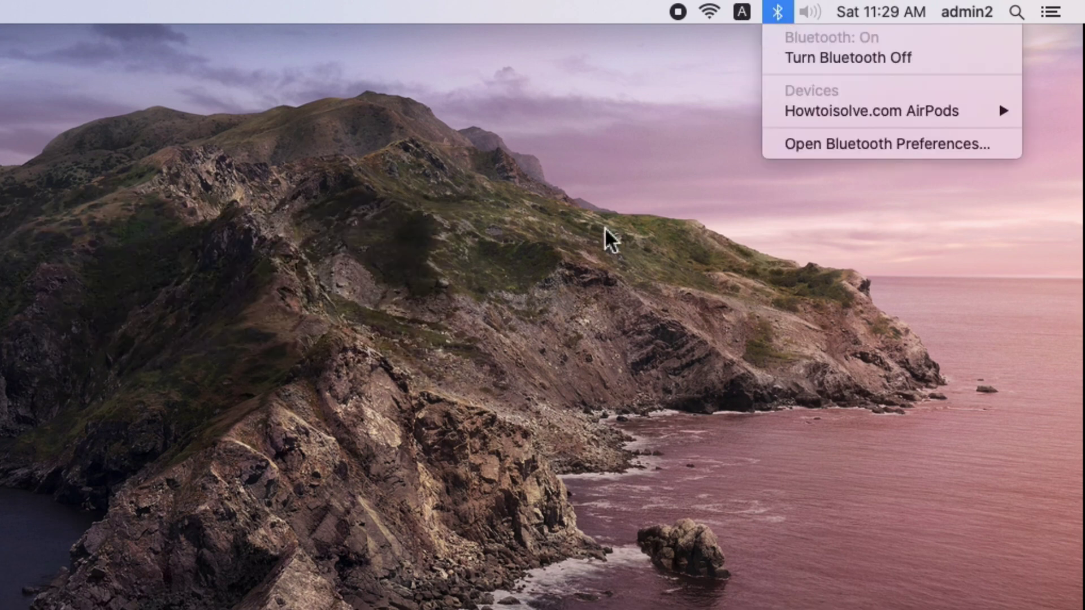
pyautogui.click(605, 229)
pyautogui.keyDown('alt'); pyautogui.click(778, 12); pyautogui.keyUp('alt')
pyautogui.moveTo(807, 110)
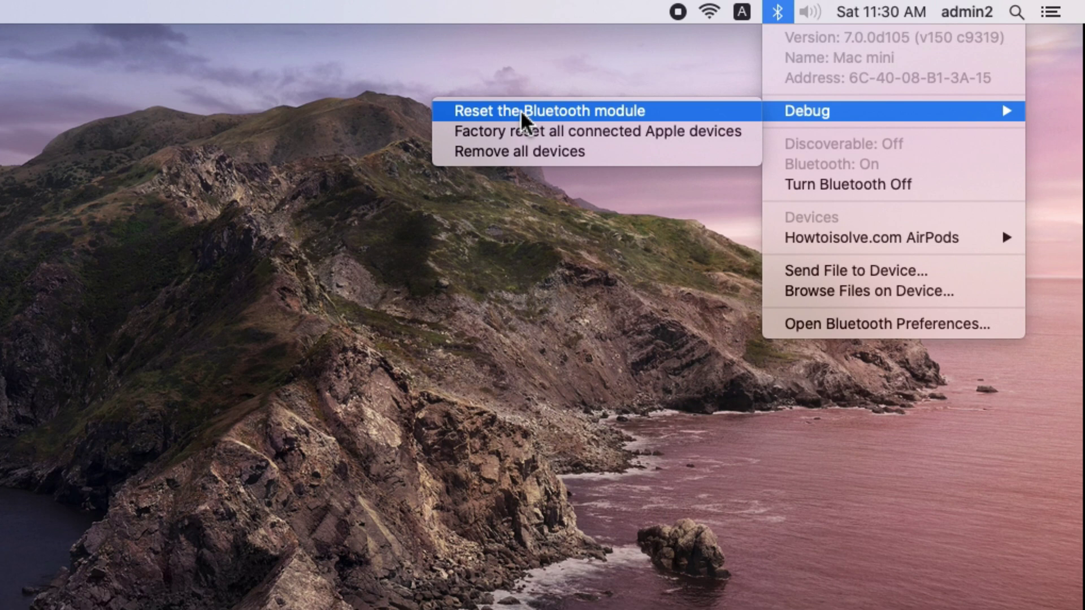
# Factory reset all connected Apple Bluetooth devices, then remove every paired device via the Debug menu
pyautogui.click(578, 127)
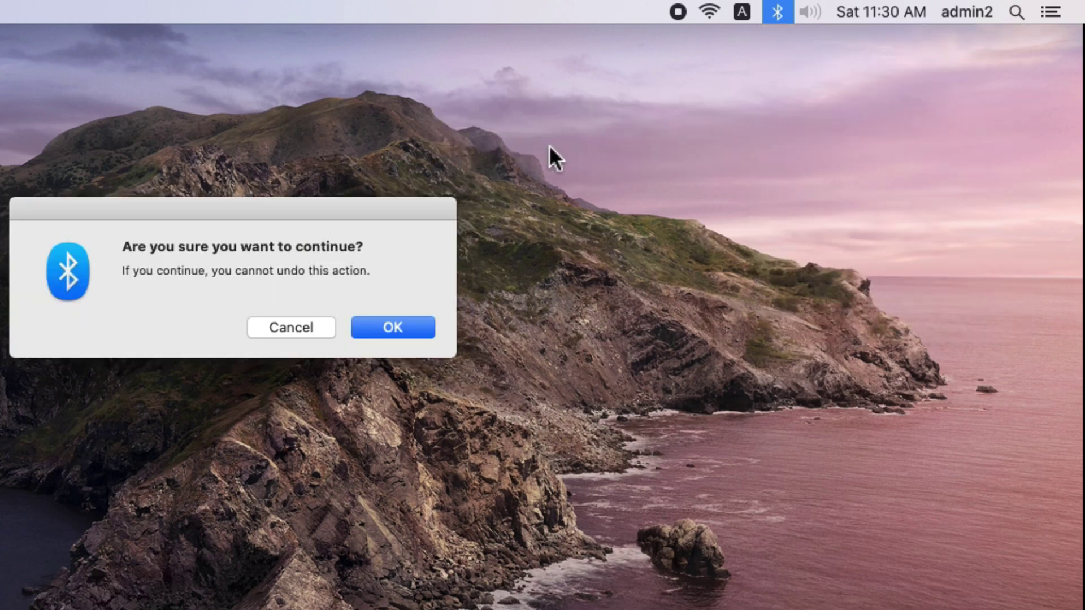
pyautogui.click(404, 328)
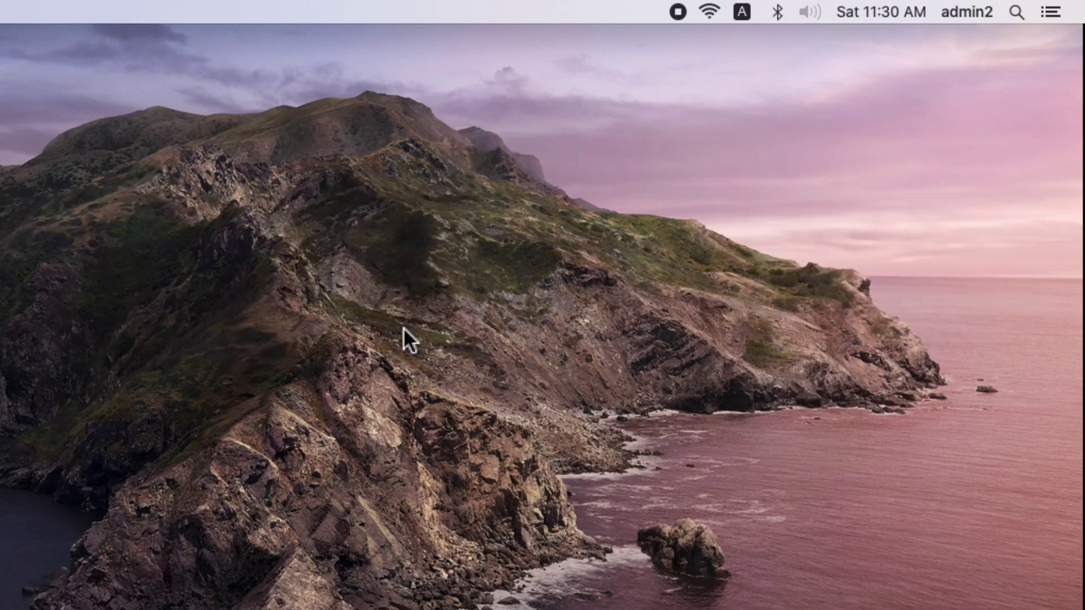
pyautogui.click(778, 12)
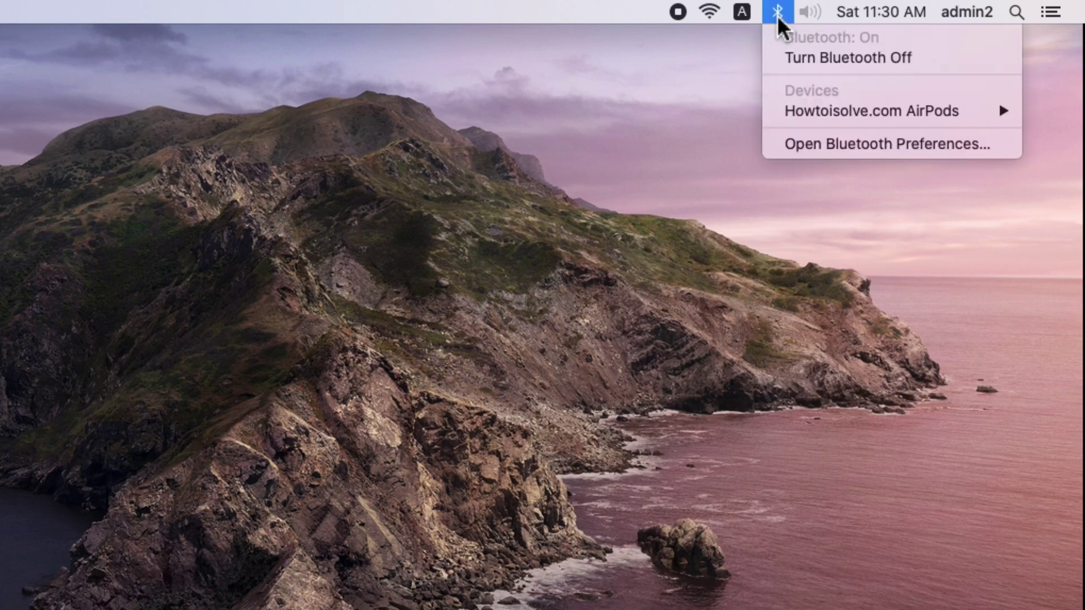
pyautogui.click(777, 16)
pyautogui.keyDown('alt'); pyautogui.click(777, 16); pyautogui.keyUp('alt')
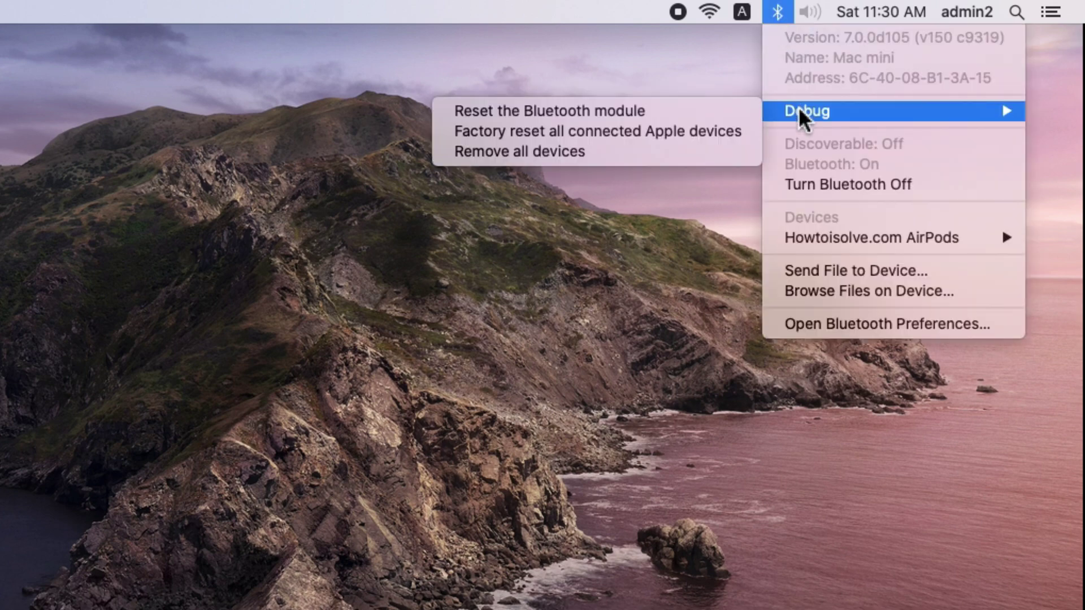
pyautogui.click(544, 152)
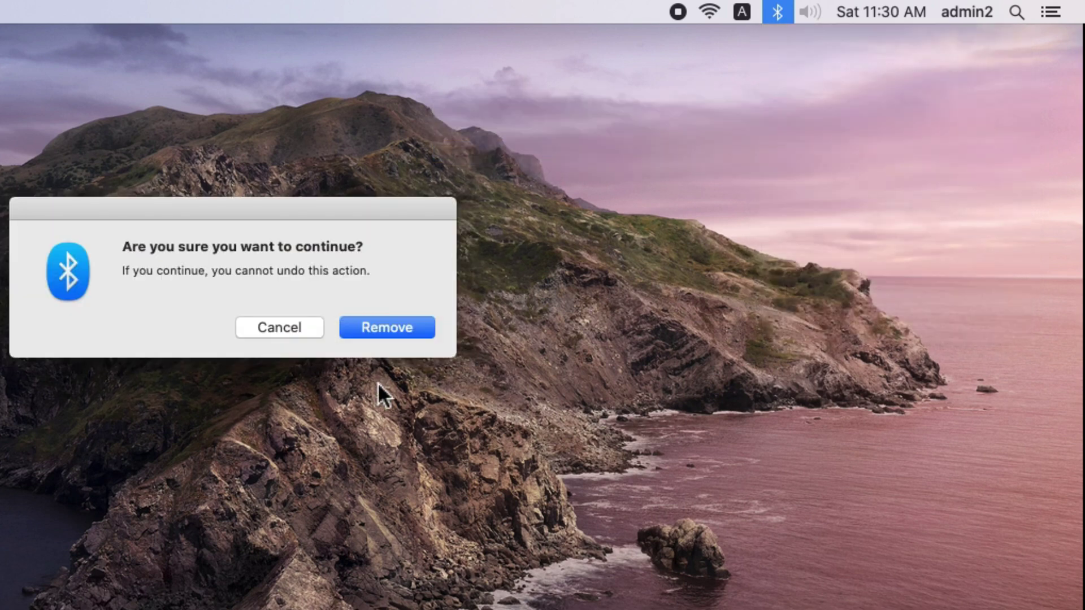
pyautogui.click(382, 326)
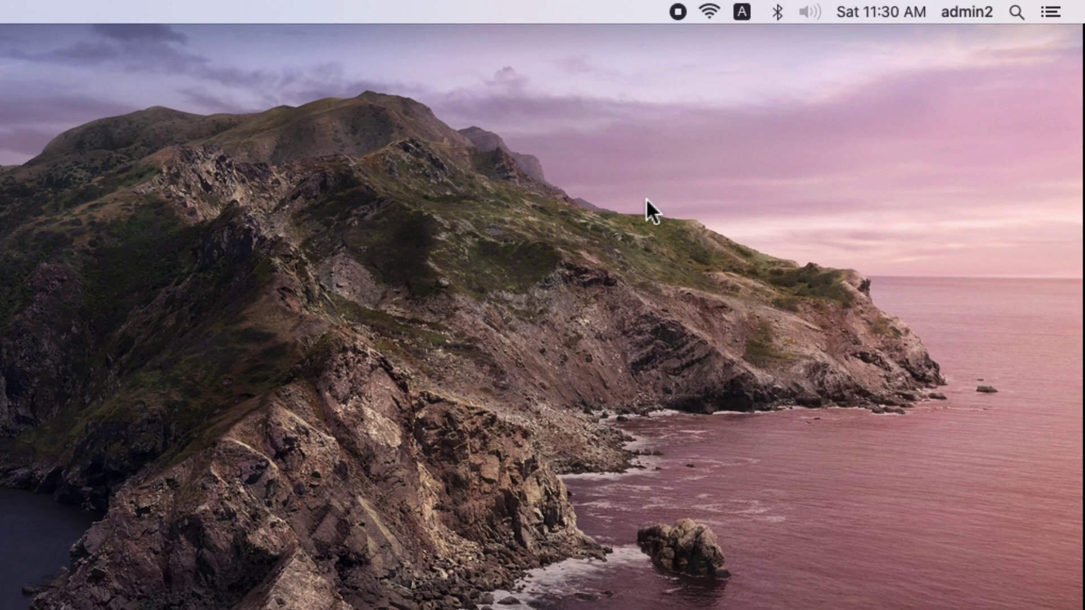
pyautogui.keyDown('alt'); pyautogui.click(778, 12); pyautogui.keyUp('alt')
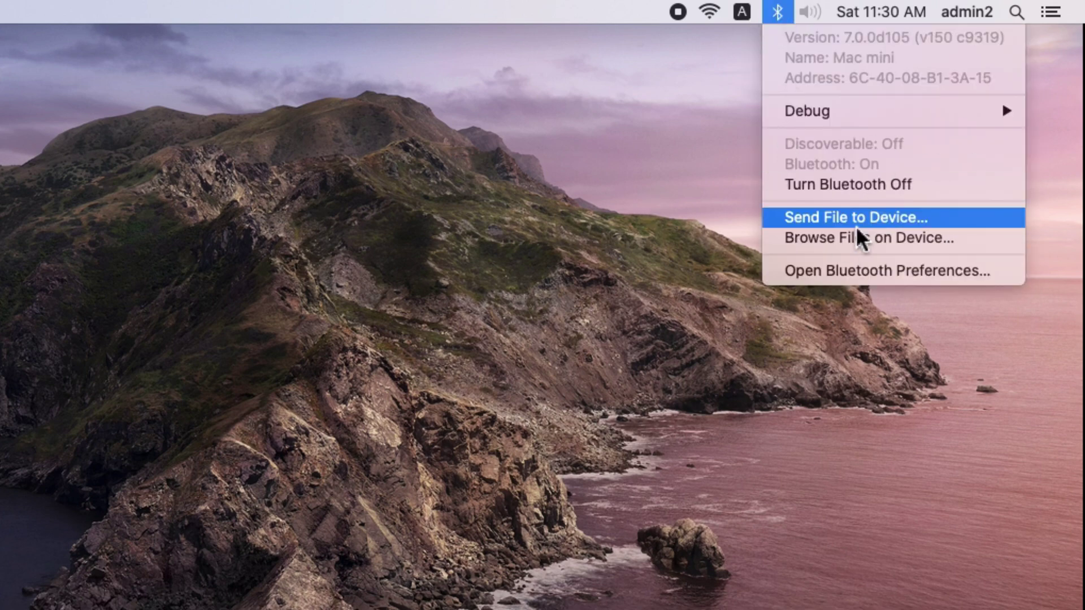
pyautogui.click(789, 411)
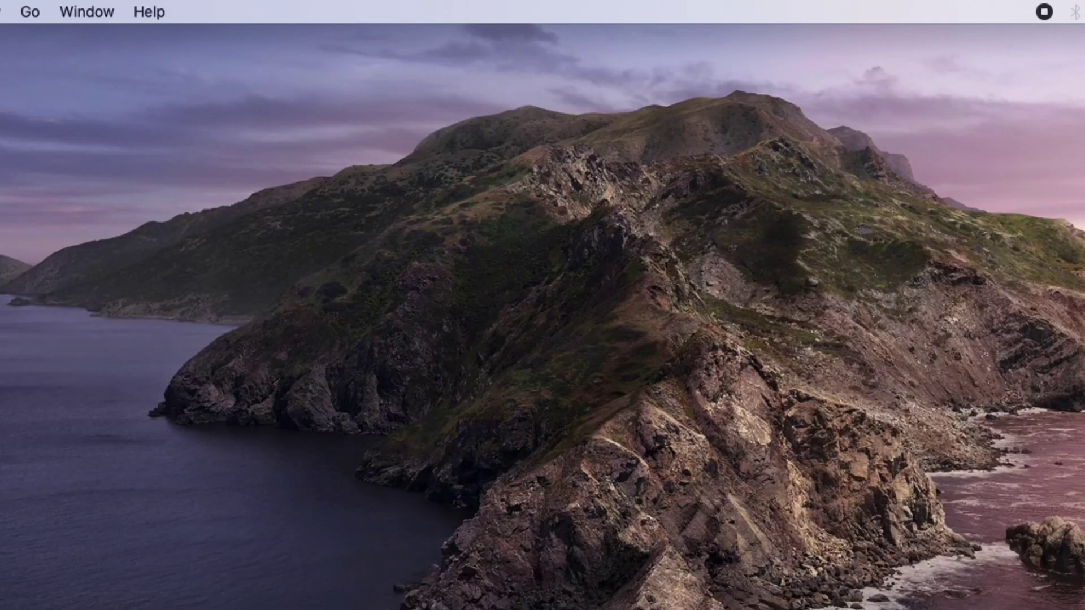
# In a new Finder window, go to the /Library/Preferences folder
pyautogui.press('super+n')
pyautogui.press('super+space')
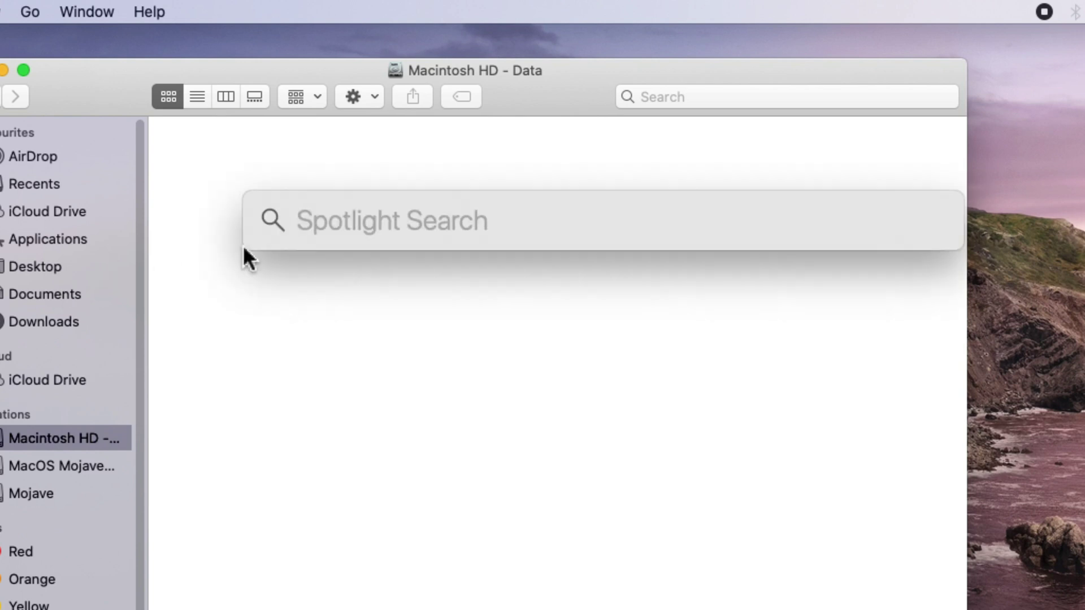
pyautogui.press('Escape')
pyautogui.click(28, 12)
pyautogui.click(83, 401)
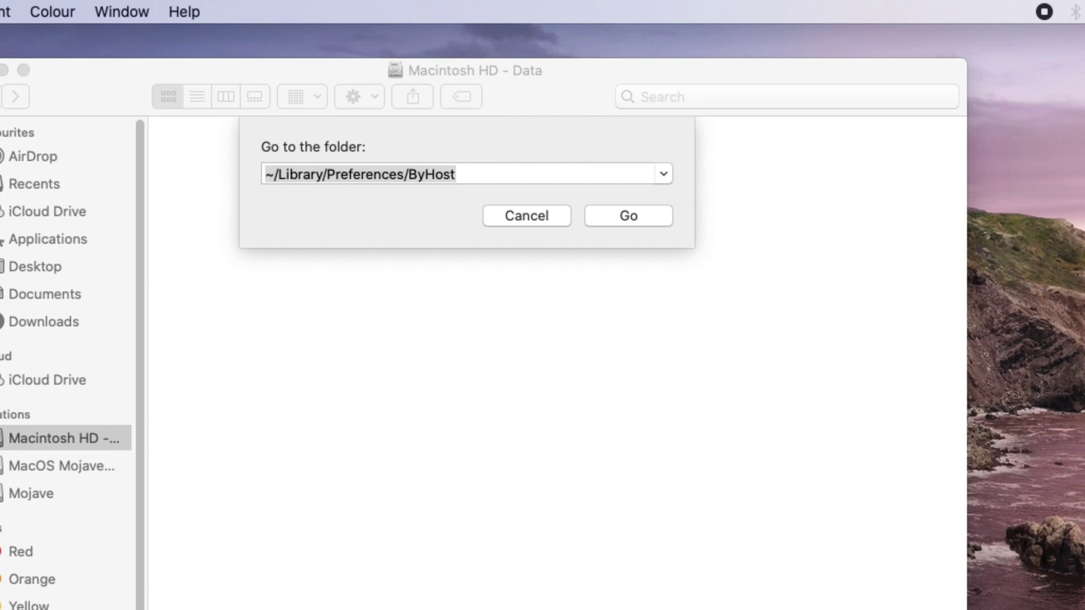
pyautogui.click(523, 175)
pyautogui.write('/Library/Preferences')
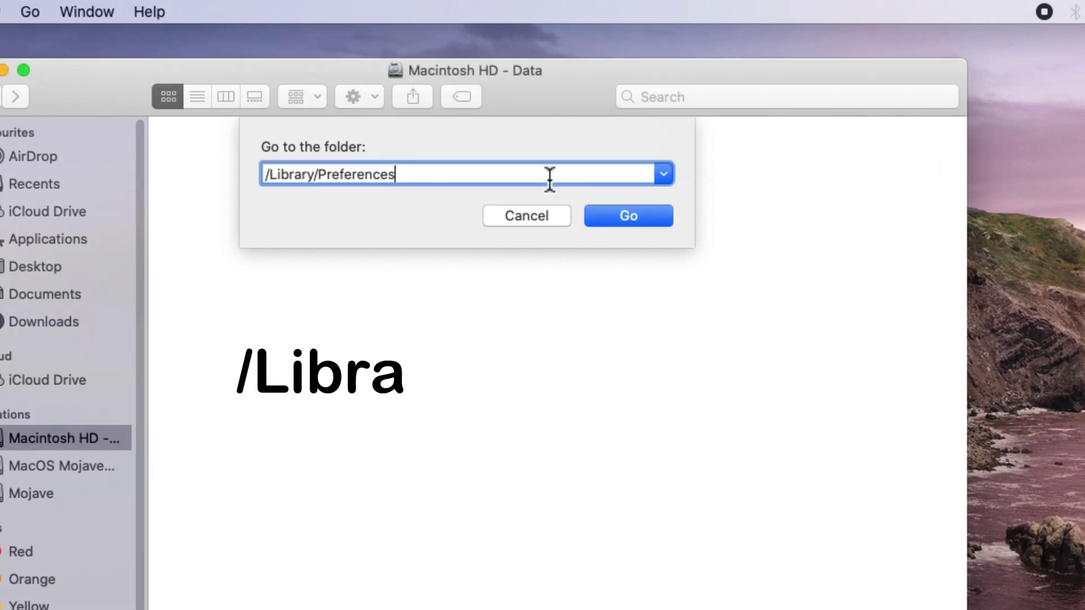
pyautogui.click(616, 207)
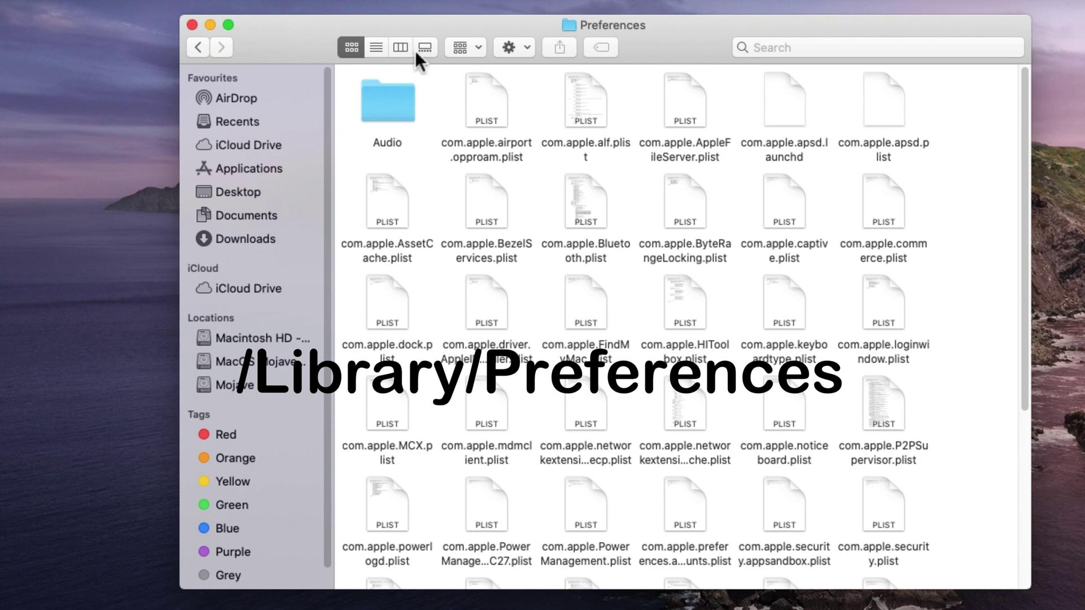
# Switch to column view, widen the window, and select com.apple.Bluetooth.plist
pyautogui.click(401, 48)
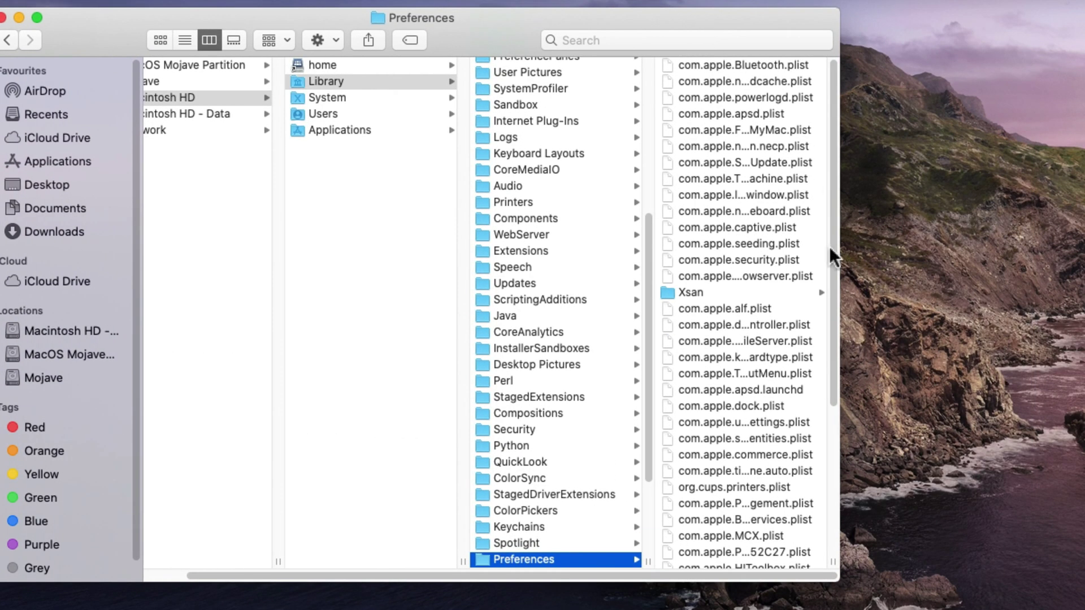
pyautogui.moveTo(831, 255); pyautogui.dragTo(1082, 277)
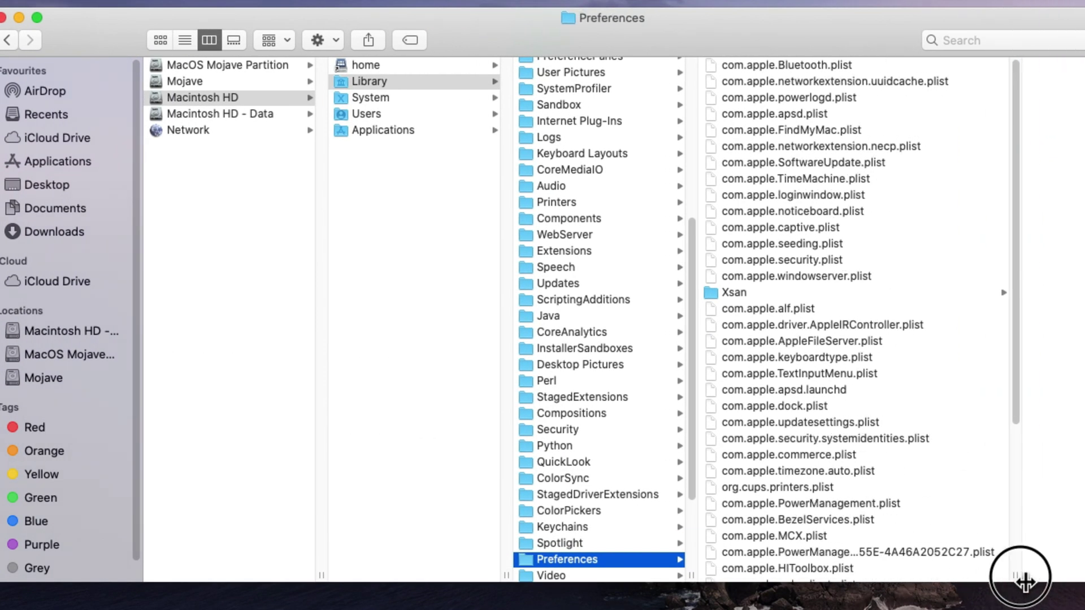
pyautogui.moveTo(1025, 582); pyautogui.dragTo(1054, 582)
pyautogui.scroll(-5, 910, 368)
pyautogui.scroll(5, 910, 368)
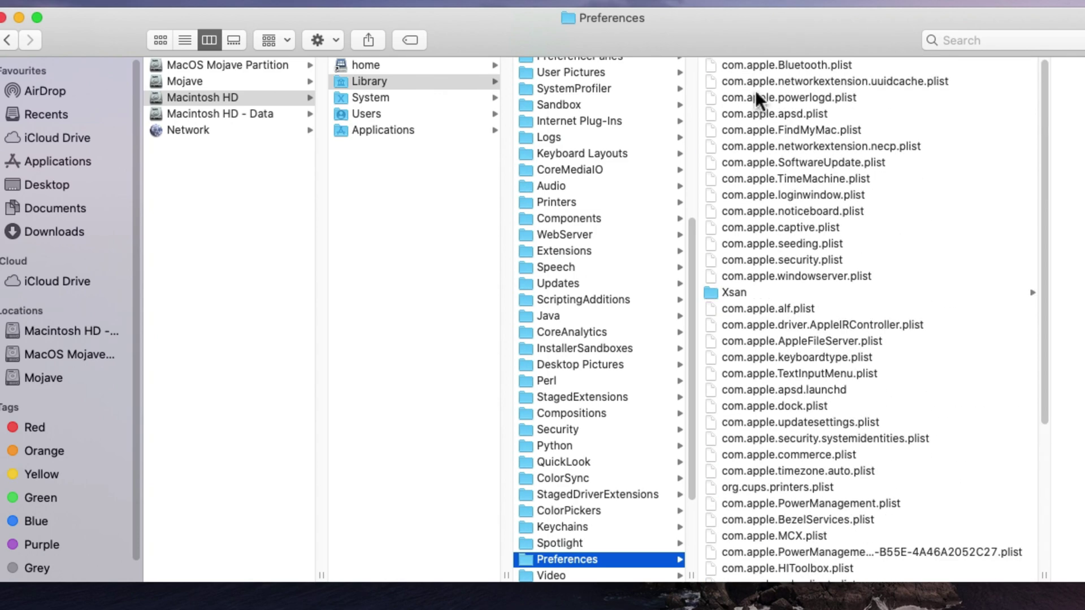
pyautogui.click(768, 65)
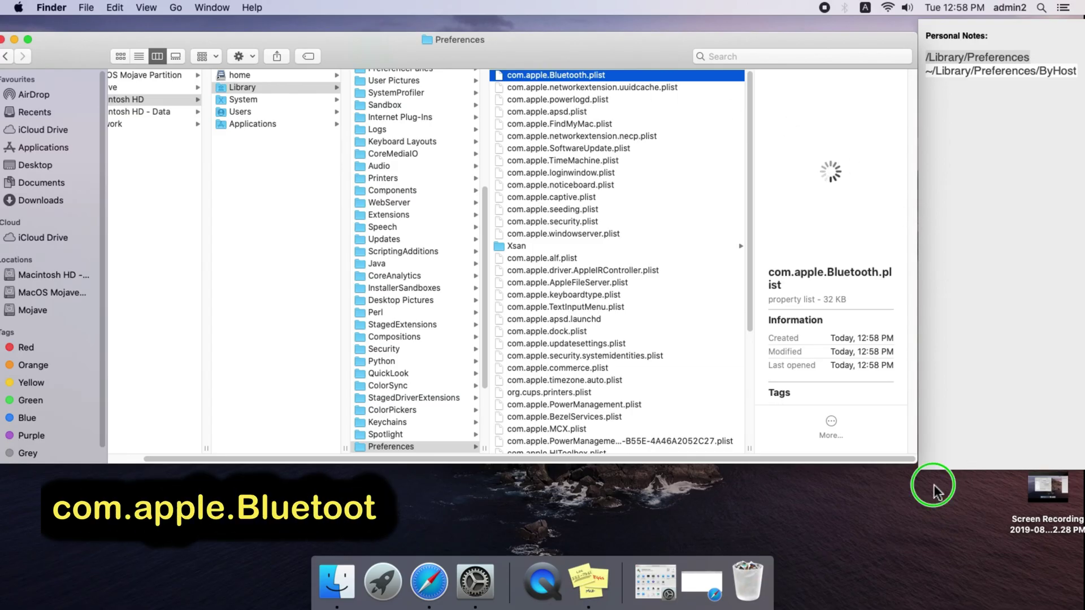
# Create a desktop folder named Backup and copy com.apple.Bluetooth.plist into it
pyautogui.rightClick(933, 489)
pyautogui.click(904, 415)
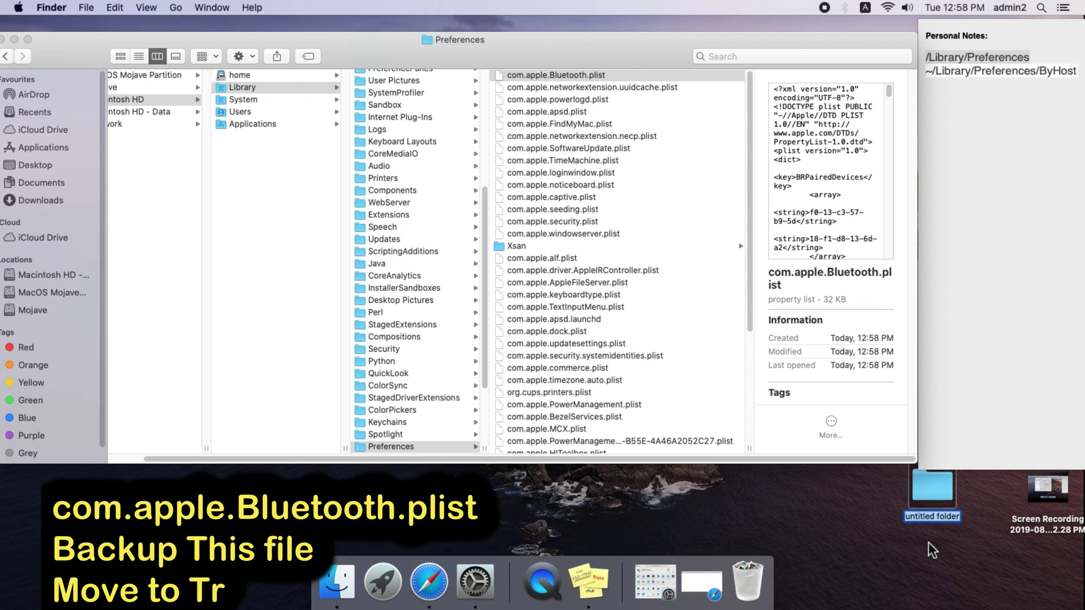
pyautogui.write('Backup')
pyautogui.press('Return')
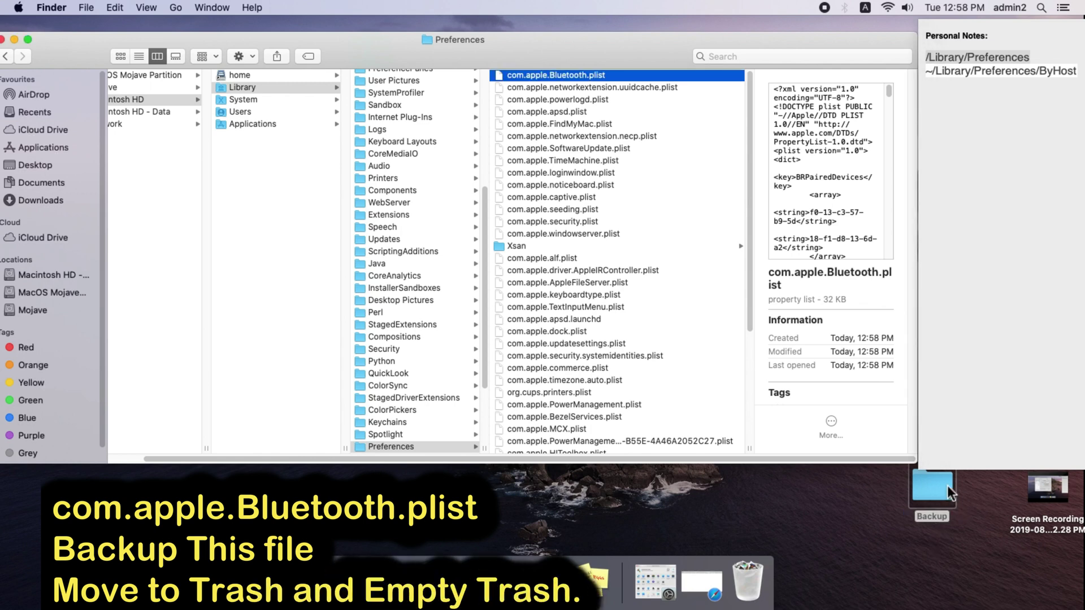
pyautogui.moveTo(621, 80); pyautogui.dragTo(947, 496)
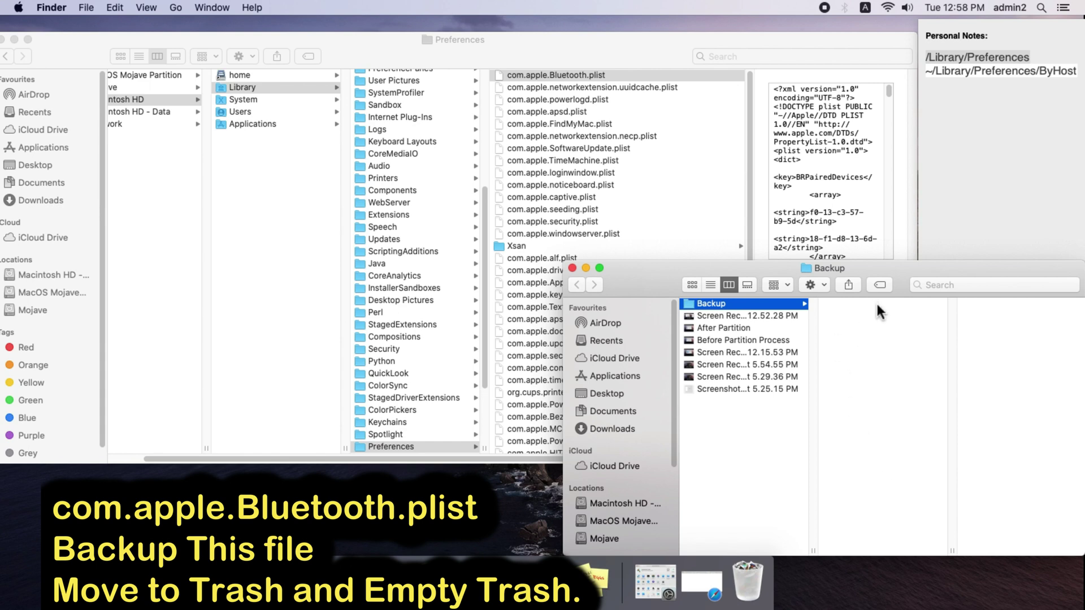
pyautogui.click(572, 268)
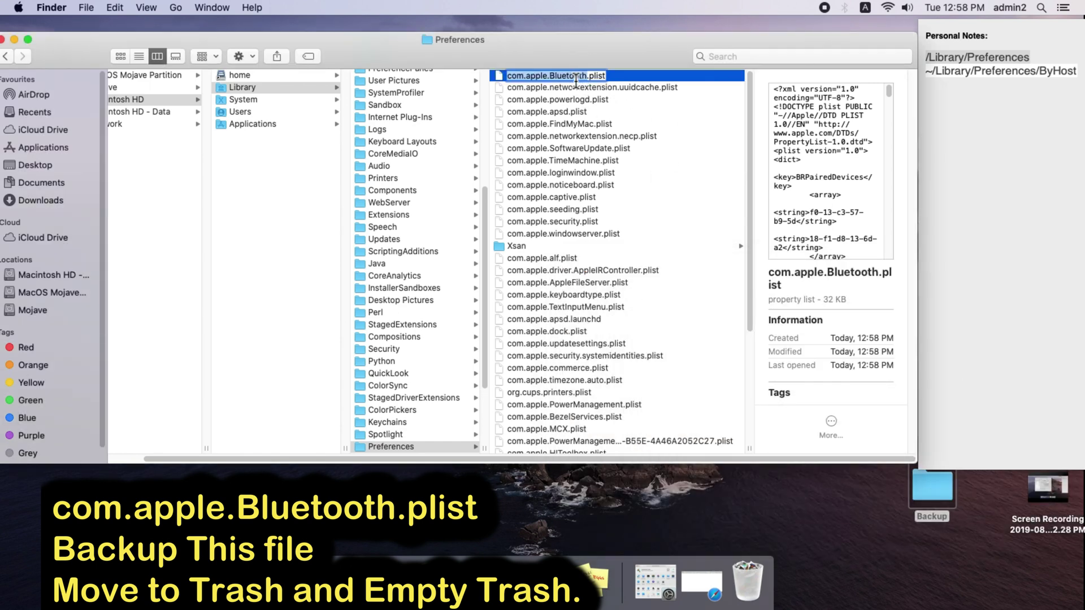
# Move com.apple.Bluetooth.plist from /Library/Preferences to the Bin, entering the account password
pyautogui.rightClick(625, 78)
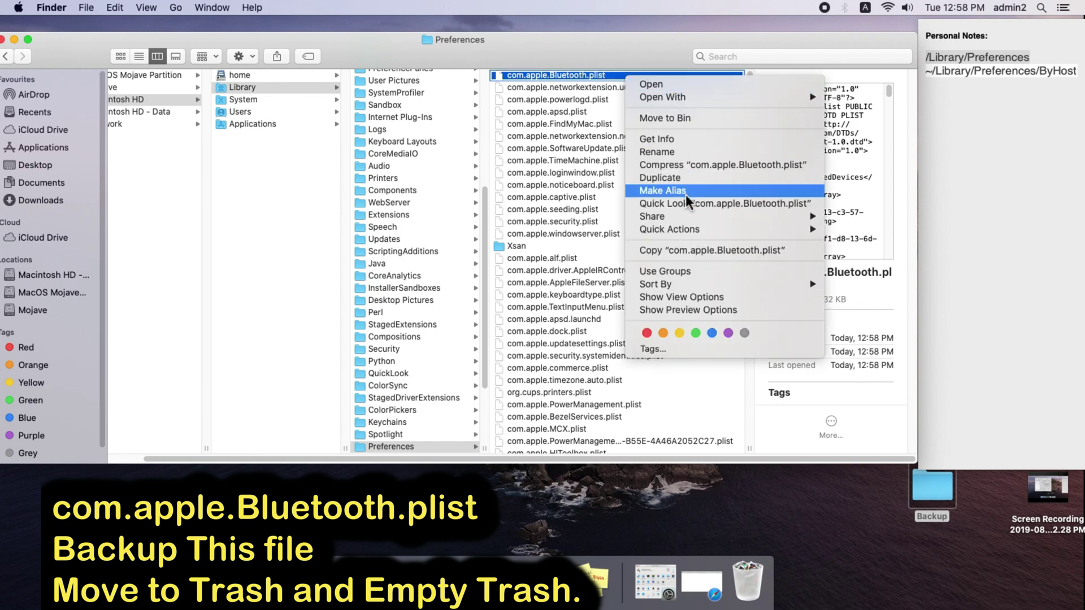
pyautogui.click(676, 119)
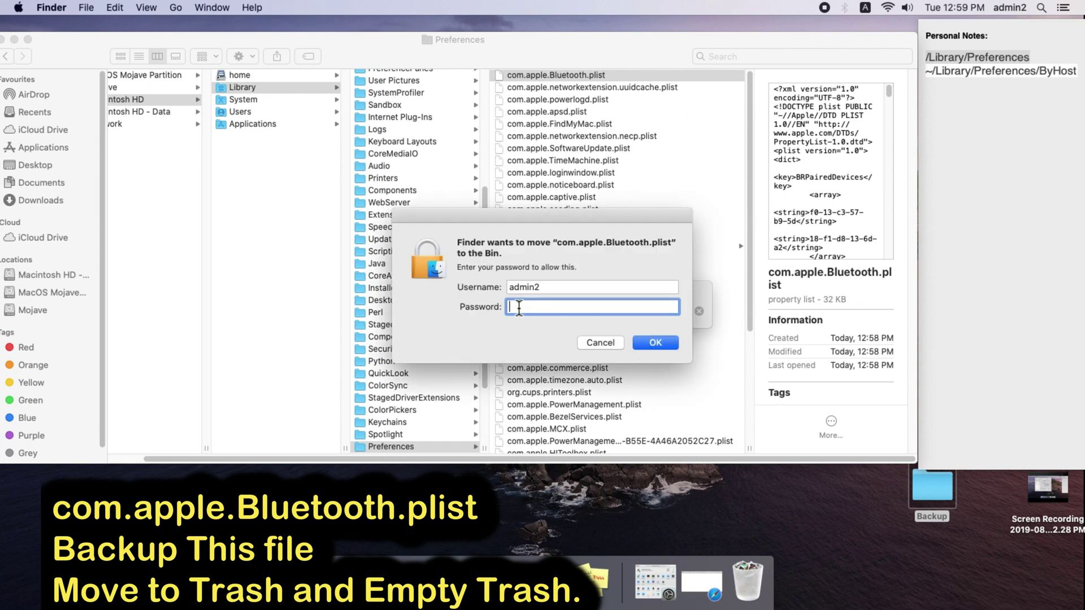
pyautogui.write('***')
pyautogui.press('Return')
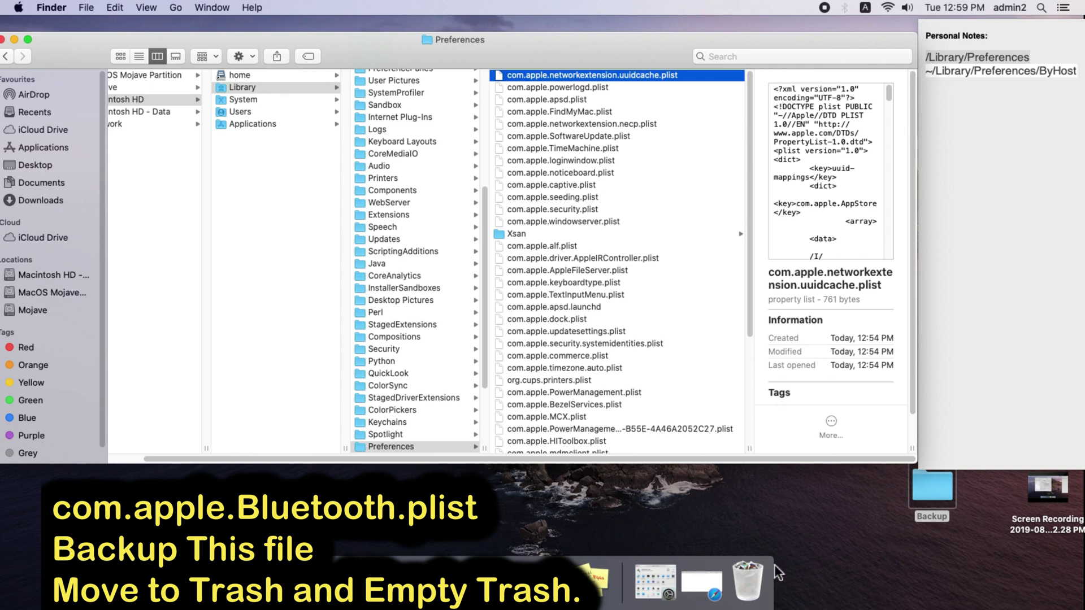
# Permanently empty the Bin, then select the ~/Library/Preferences/ByHost path in the Personal Notes sticky
pyautogui.rightClick(749, 581)
pyautogui.click(756, 508)
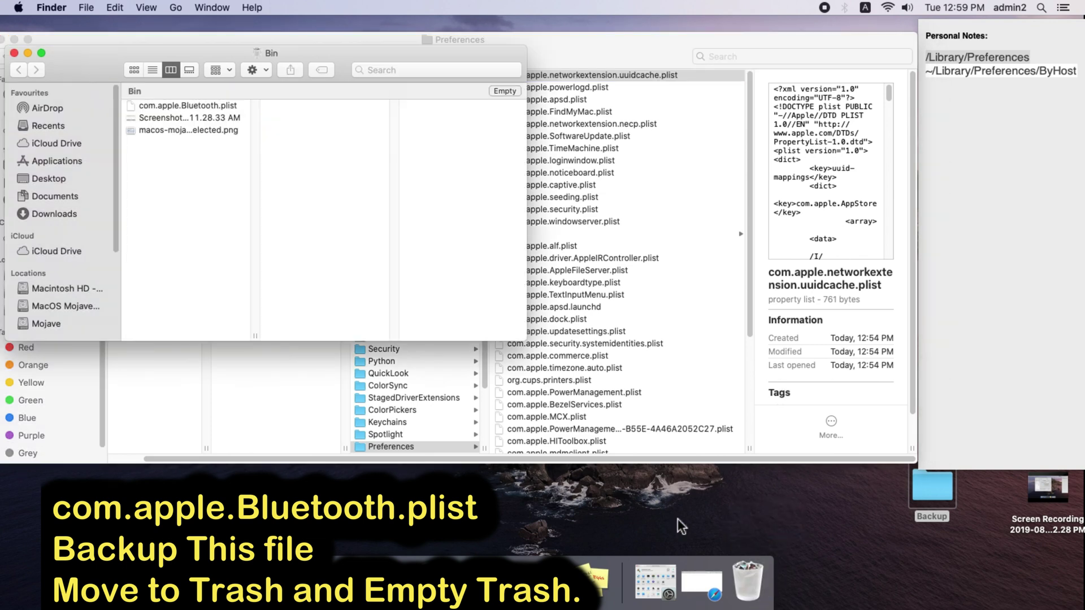
pyautogui.press('super+shift+BackSpace')
pyautogui.click(631, 210)
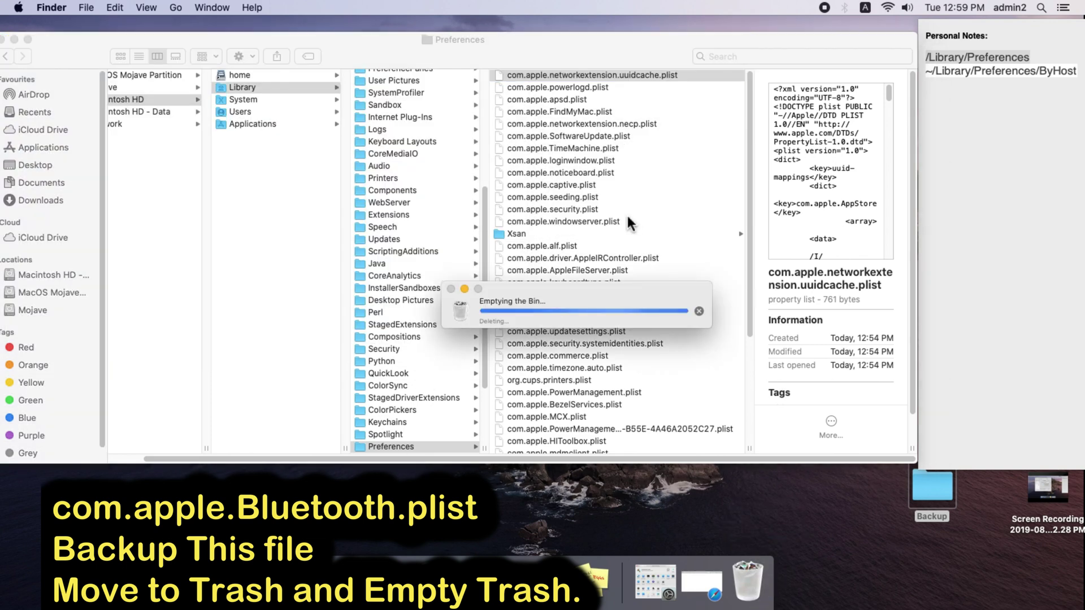
pyautogui.click(949, 118)
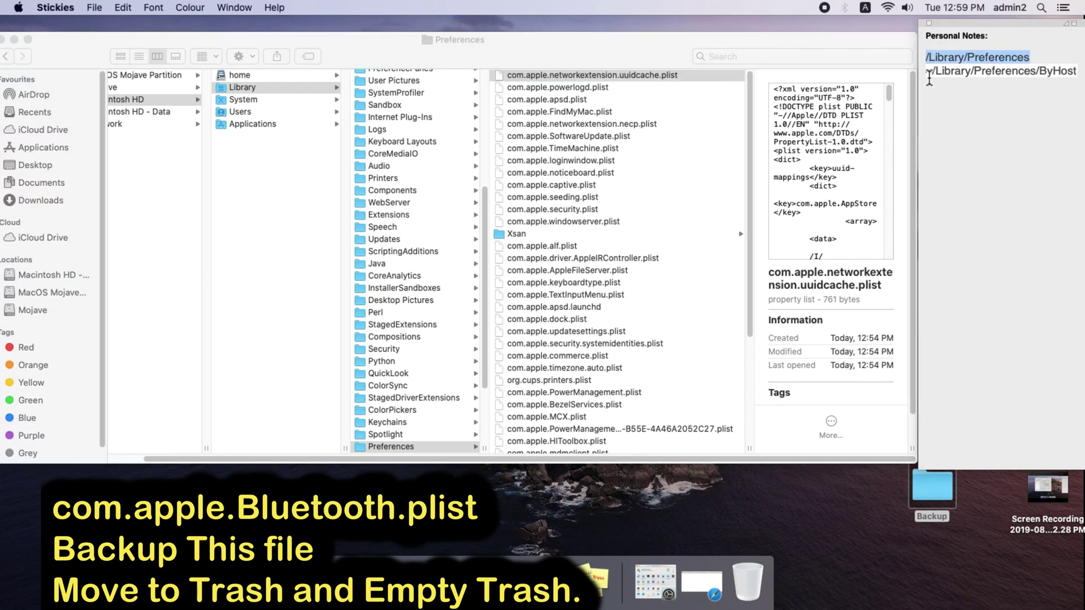
pyautogui.moveTo(929, 79); pyautogui.dragTo(1077, 79)
pyautogui.press('super+c')
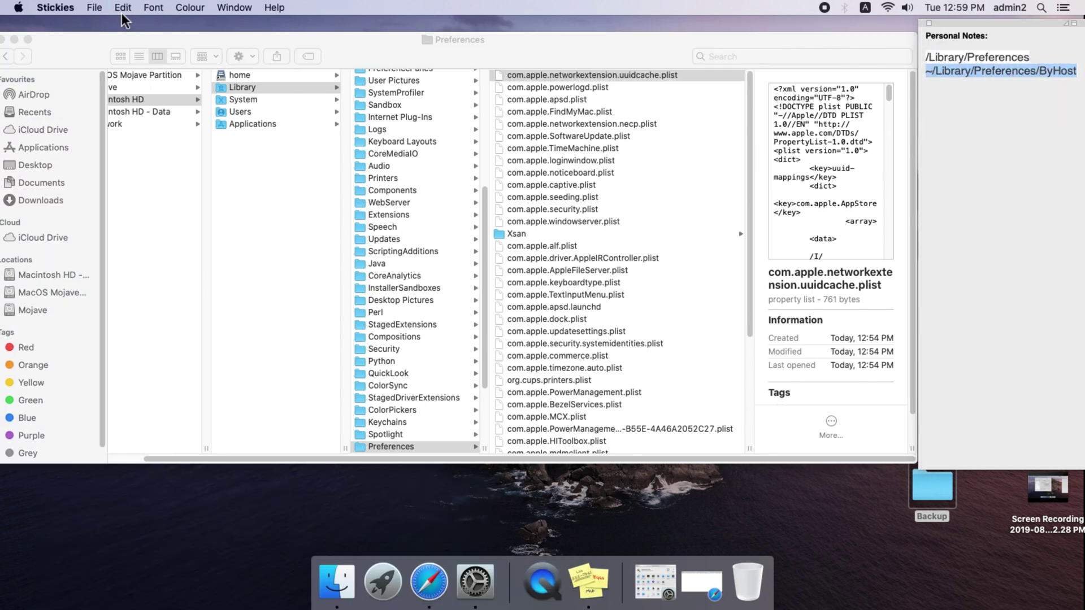
# Go to the ~/Library/Preferences/ByHost folder via Go to Folder
pyautogui.click(88, 41)
pyautogui.click(176, 7)
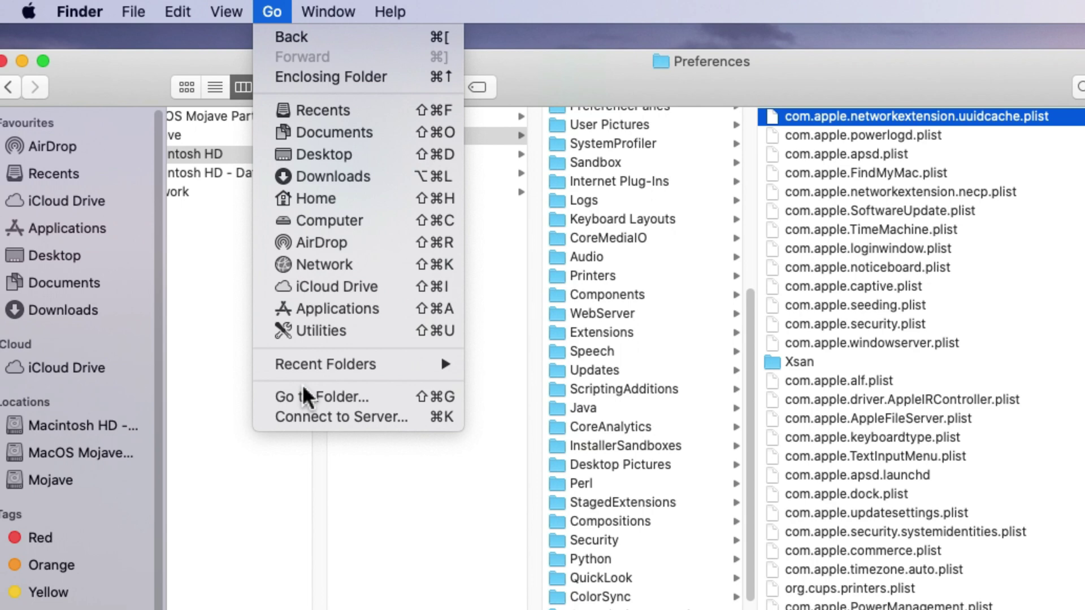
pyautogui.click(307, 395)
pyautogui.press('super+v')
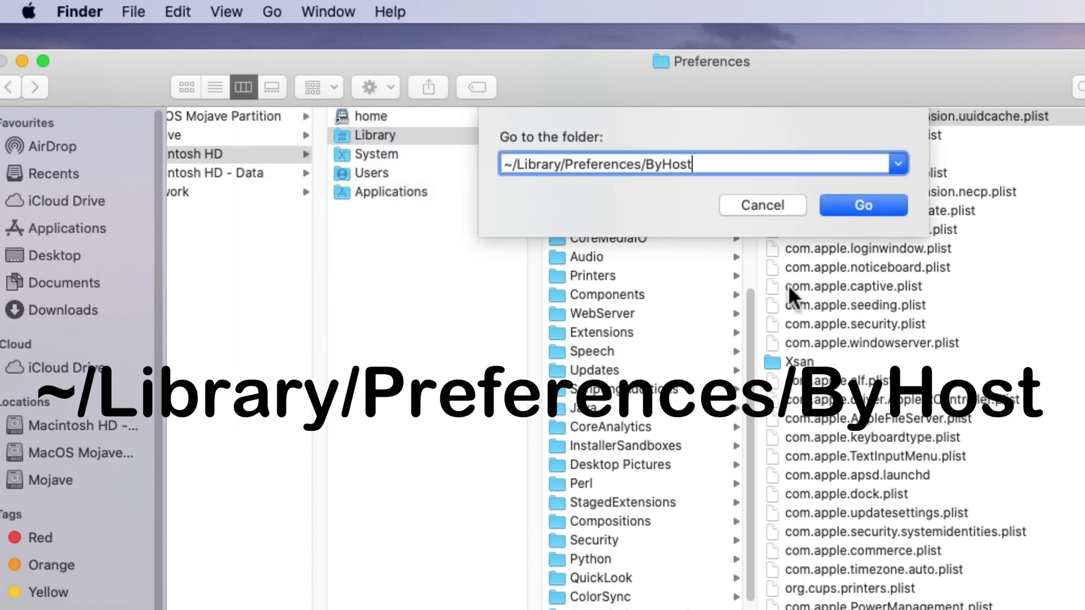
pyautogui.click(887, 199)
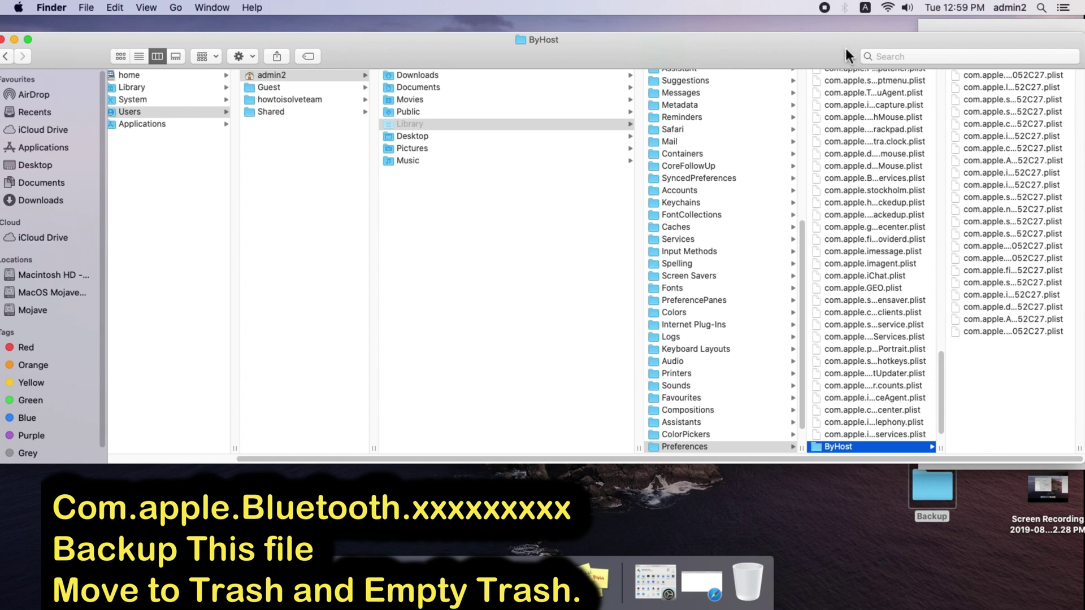
# Copy the com.apple.Bluetooth ByHost plist and paste it into the desktop Backup folder
pyautogui.moveTo(845, 49); pyautogui.dragTo(534, 65)
pyautogui.moveTo(774, 469); pyautogui.dragTo(938, 463)
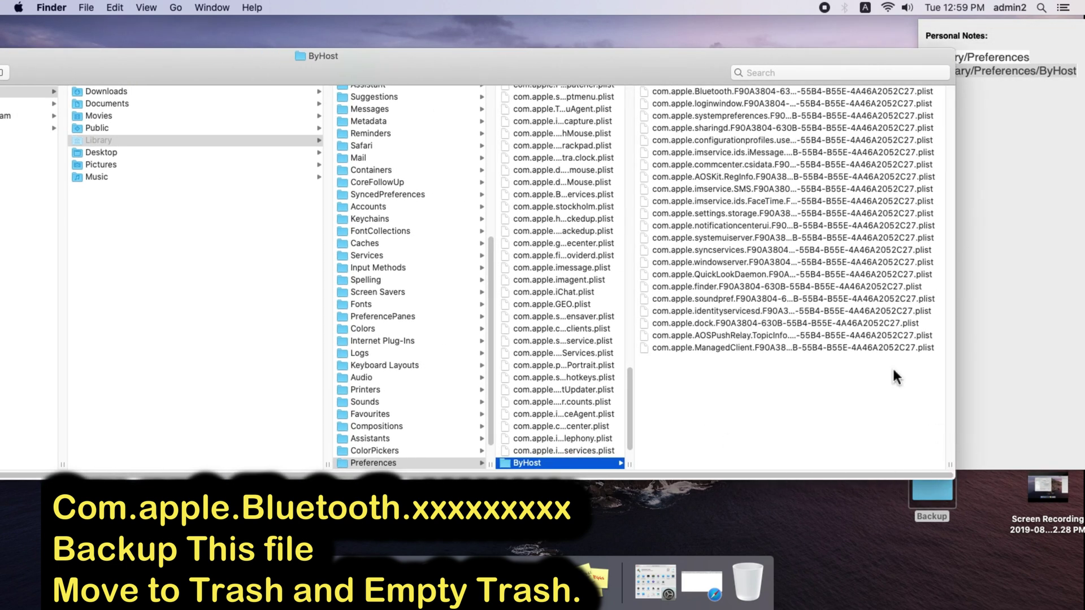
pyautogui.click(699, 91)
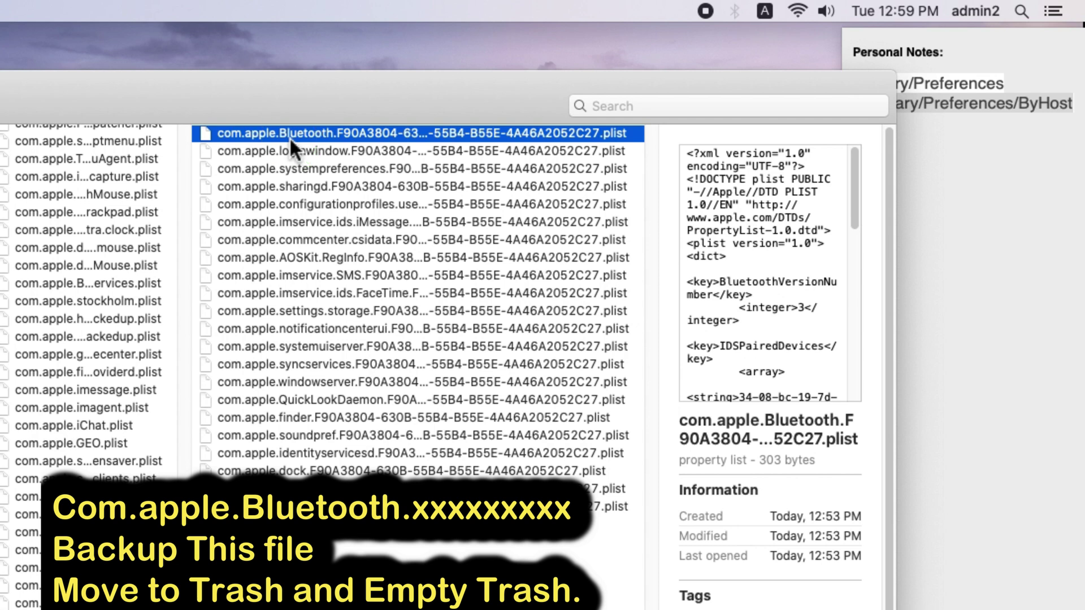
pyautogui.rightClick(540, 96)
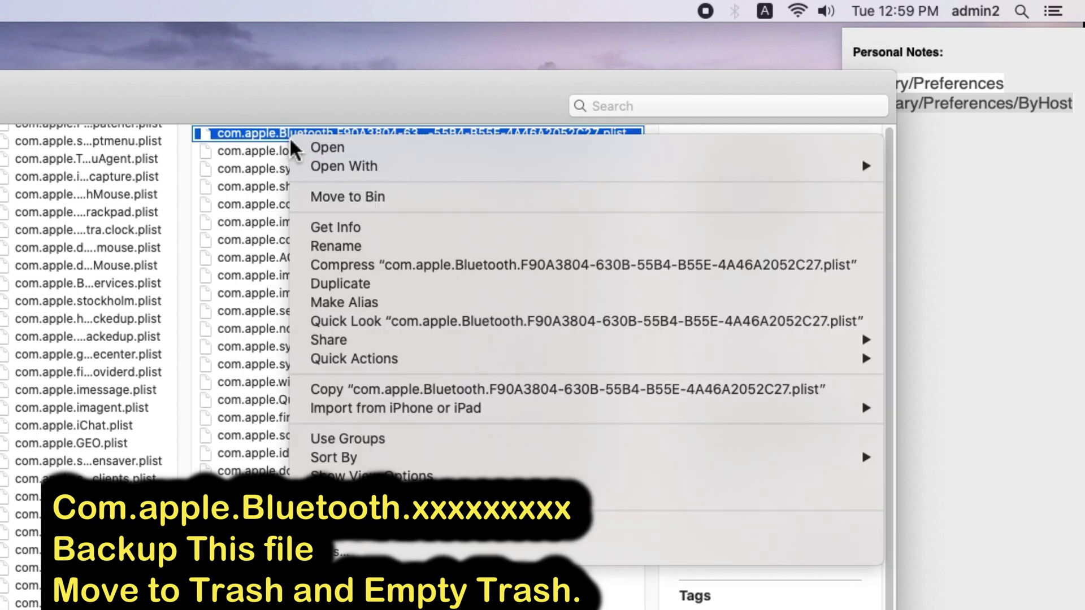
pyautogui.click(339, 390)
pyautogui.rightClick(630, 308)
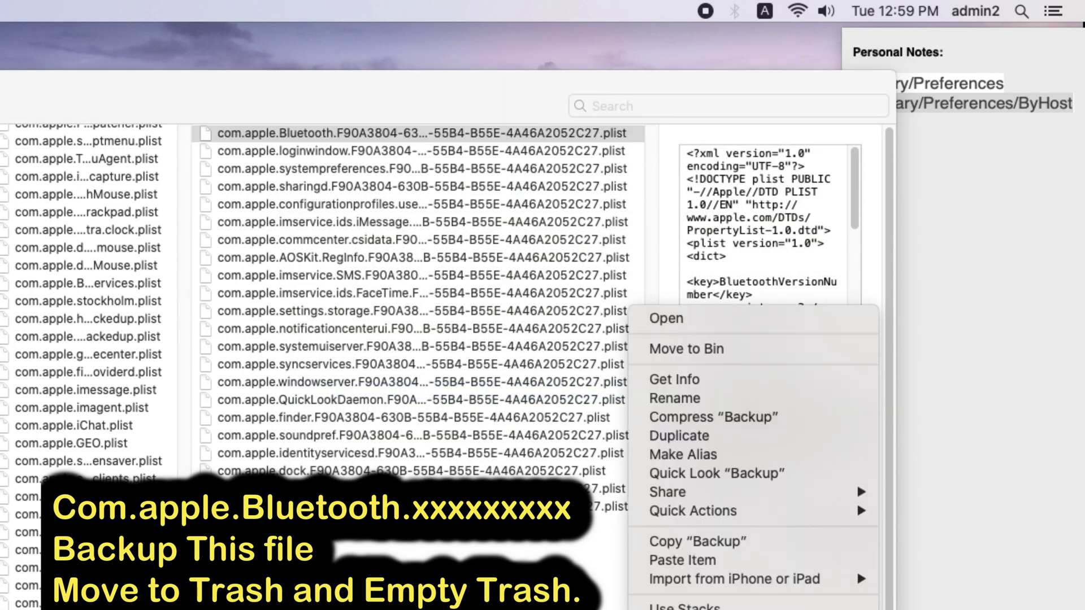
pyautogui.click(856, 569)
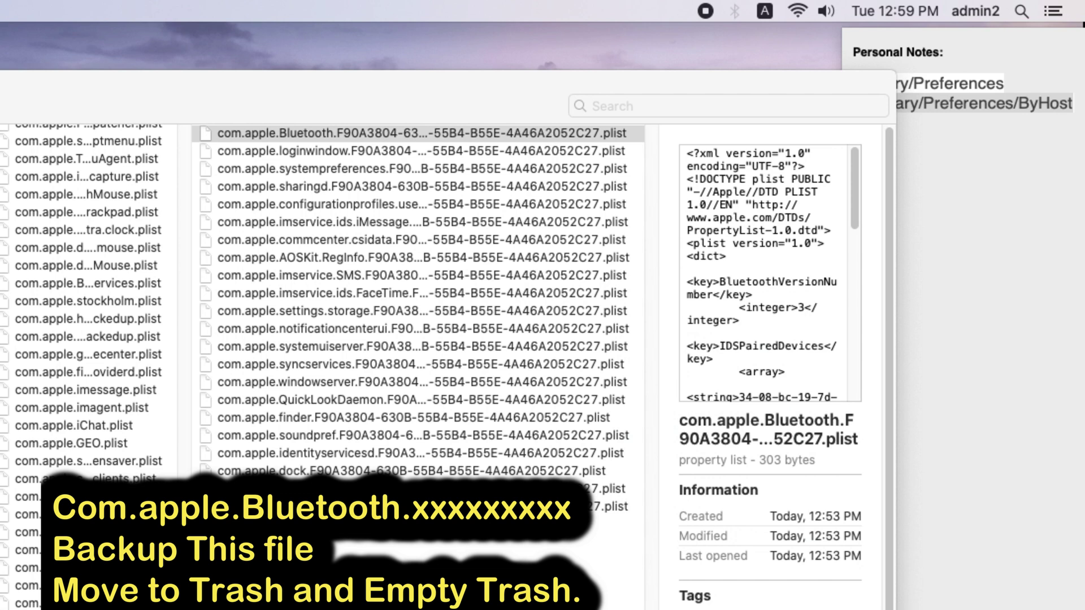
pyautogui.click(32, 432)
pyautogui.rightClick(33, 431)
pyautogui.click(5, 364)
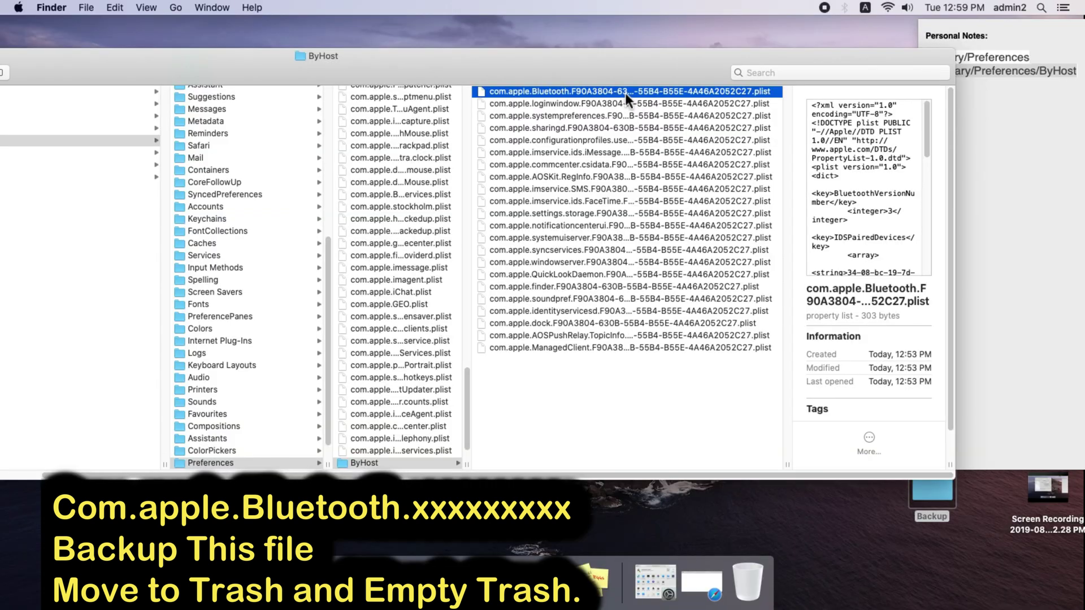
# Move the ByHost com.apple.Bluetooth plist to the Bin and permanently empty the Bin
pyautogui.rightClick(416, 134)
pyautogui.click(655, 133)
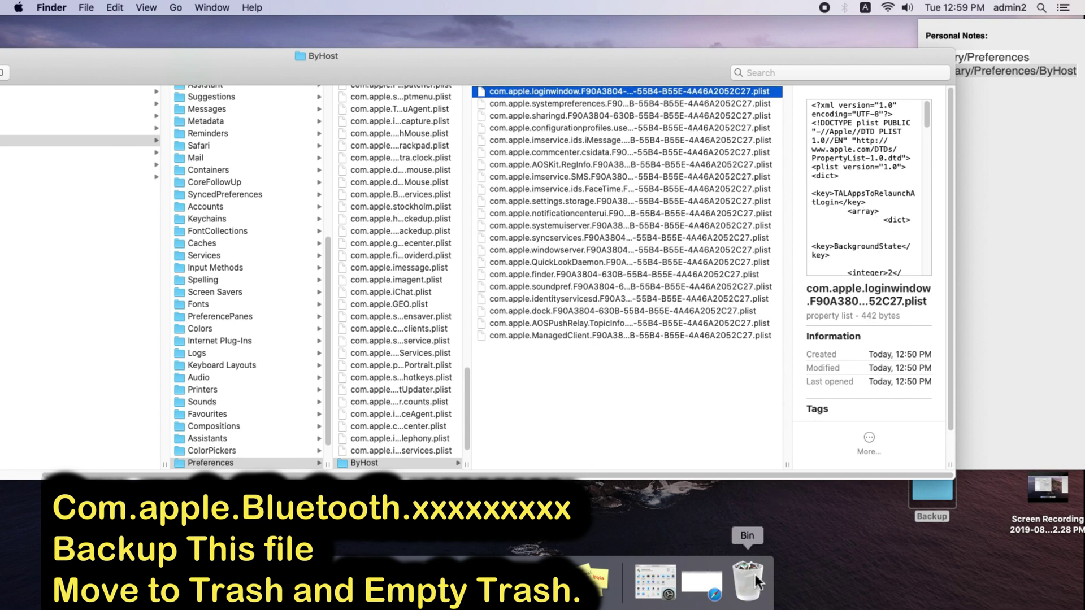
pyautogui.click(755, 574)
pyautogui.rightClick(755, 574)
pyautogui.click(770, 533)
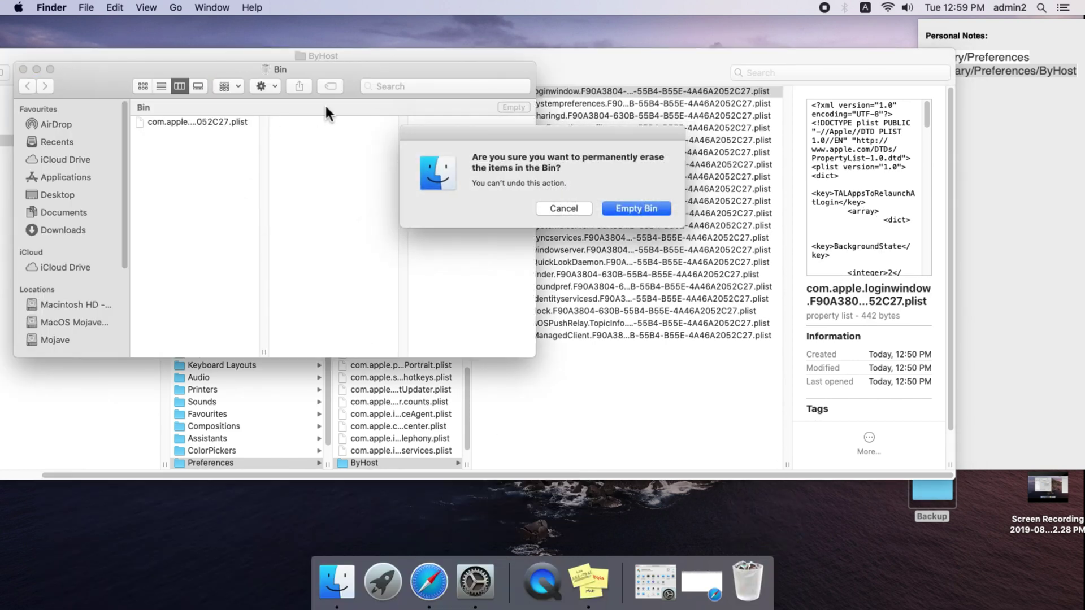
pyautogui.click(618, 210)
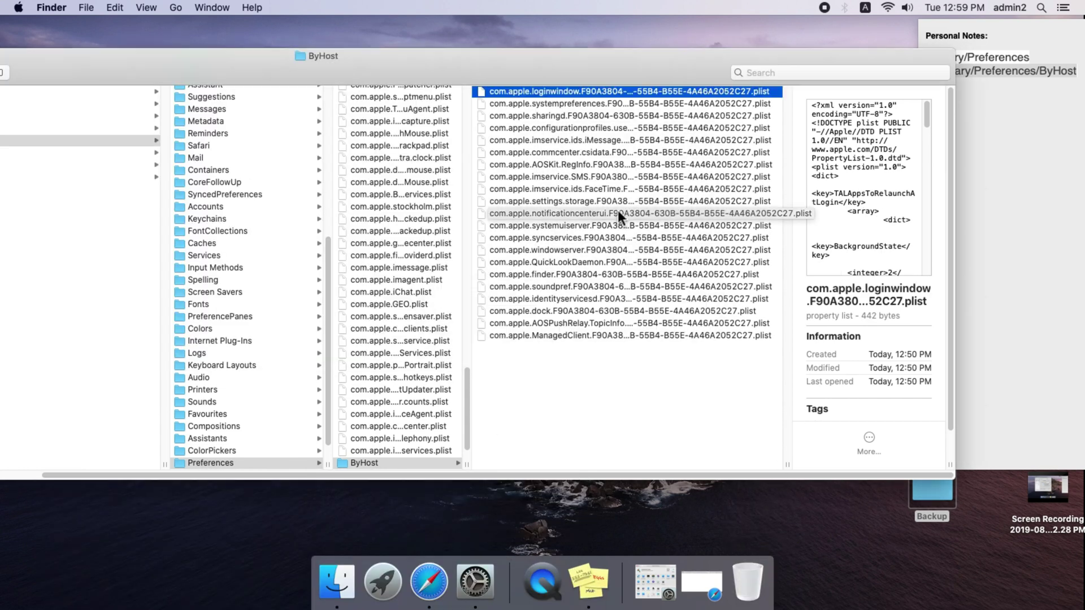
pyautogui.moveTo(518, 68); pyautogui.dragTo(80, 64)
# Close the Finder window and briefly open, then dismiss, the Apple menu
pyautogui.click(77, 60)
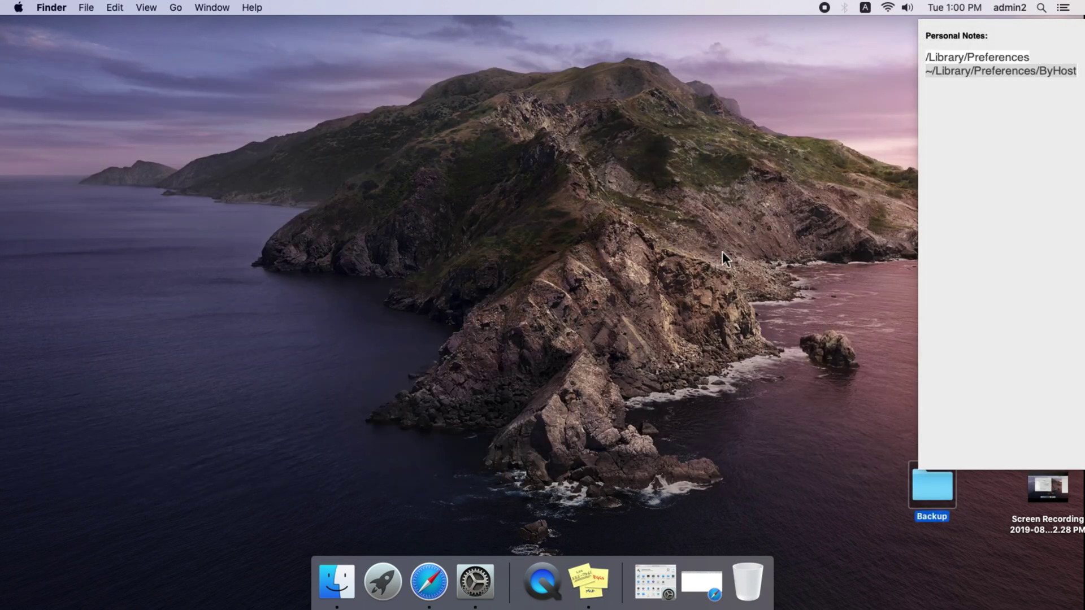
pyautogui.click(61, 8)
pyautogui.moveTo(19, 7)
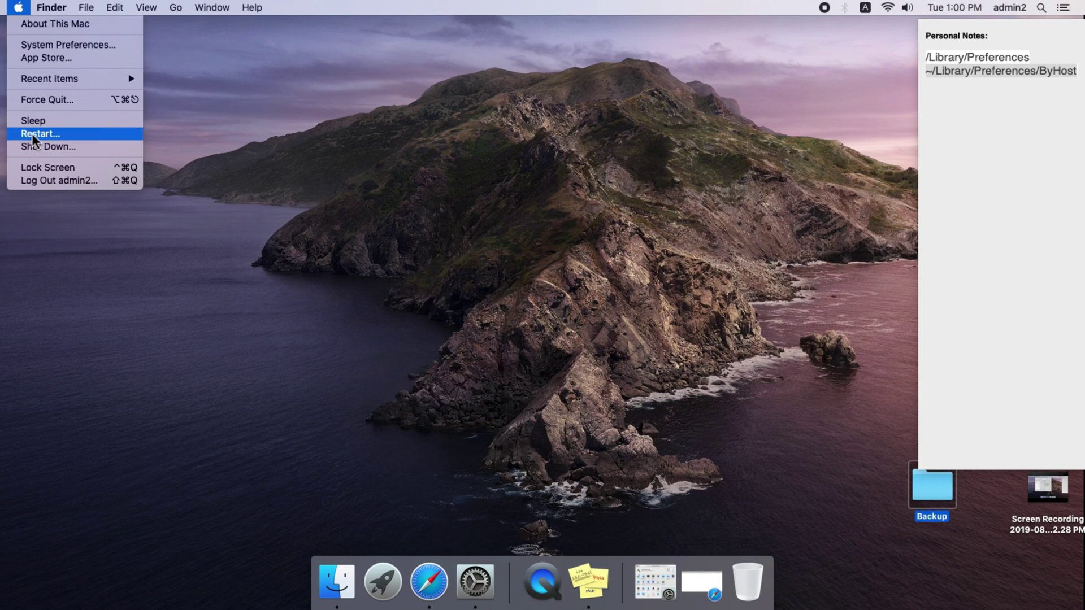
pyautogui.click(472, 249)
# Check the Bluetooth settings (Bluetooth off, speaker not connected), then bring up the Apple menu's Restart option
pyautogui.click(475, 581)
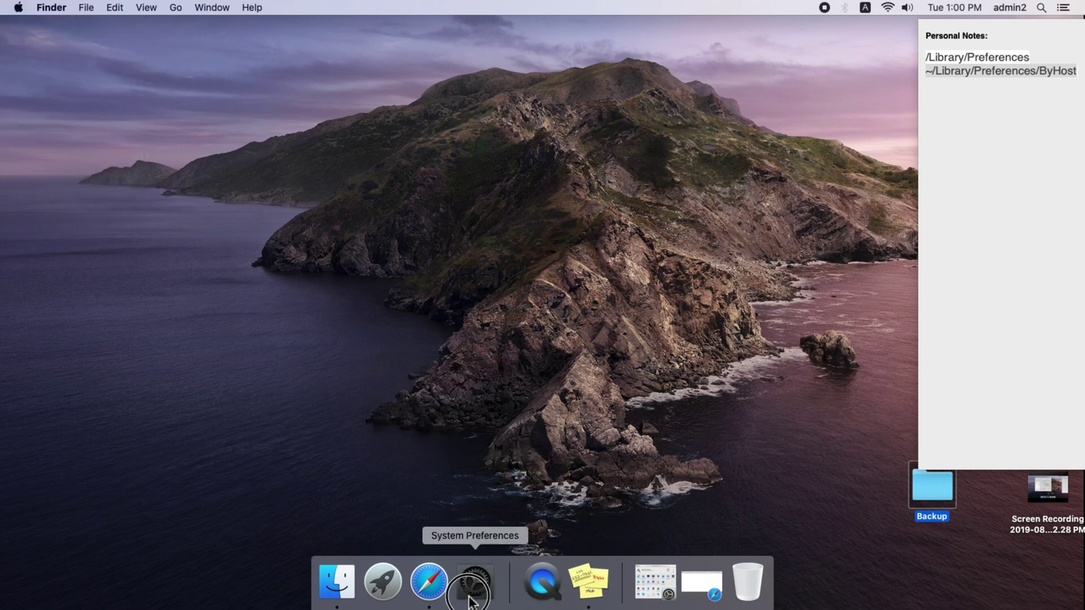
pyautogui.click(458, 337)
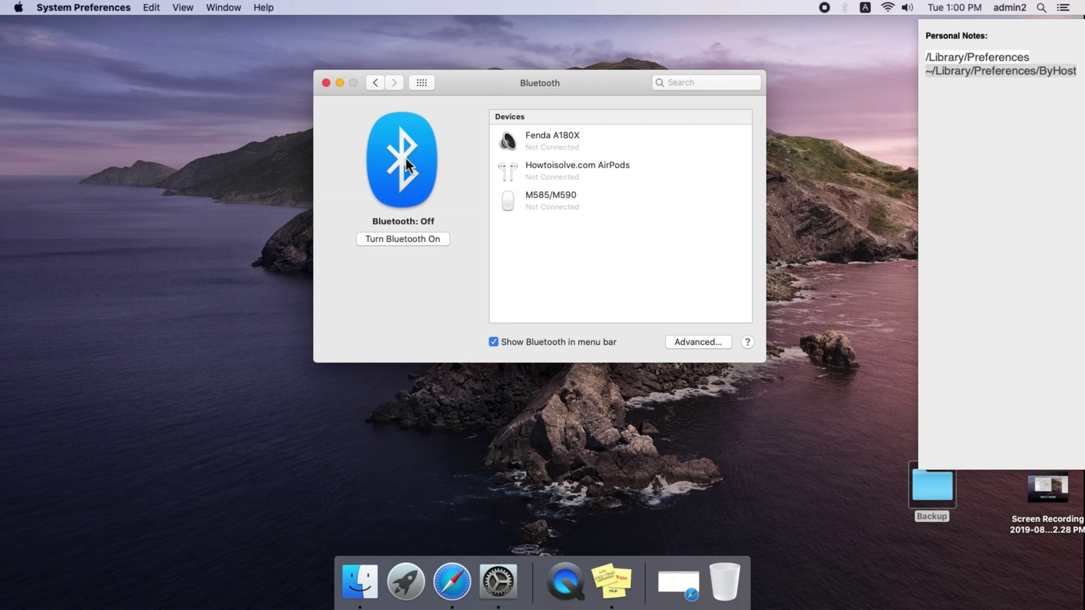
pyautogui.click(326, 82)
pyautogui.click(19, 8)
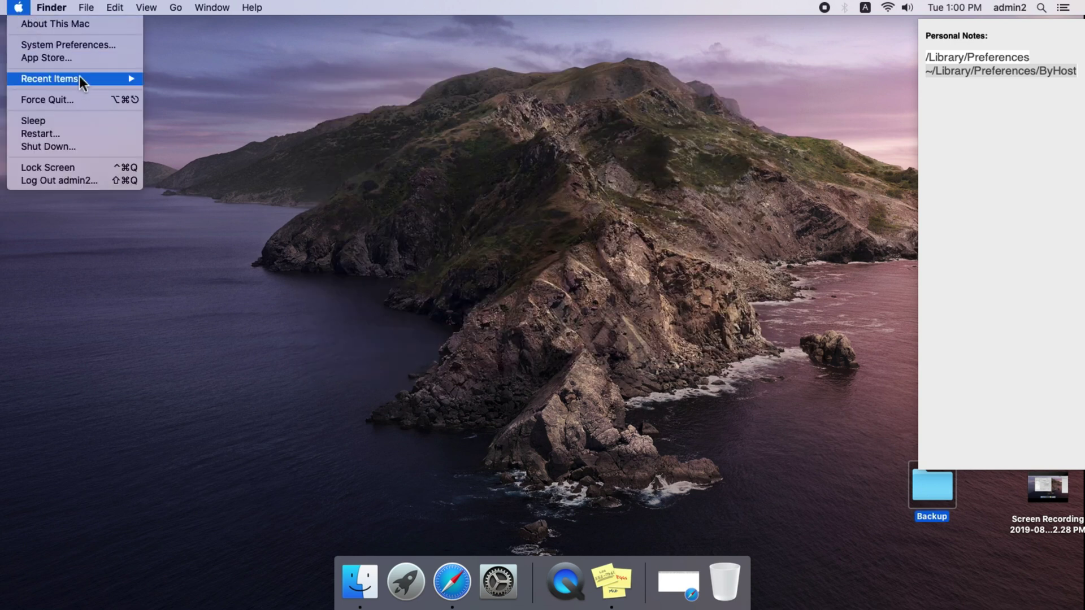
pyautogui.press('Escape')
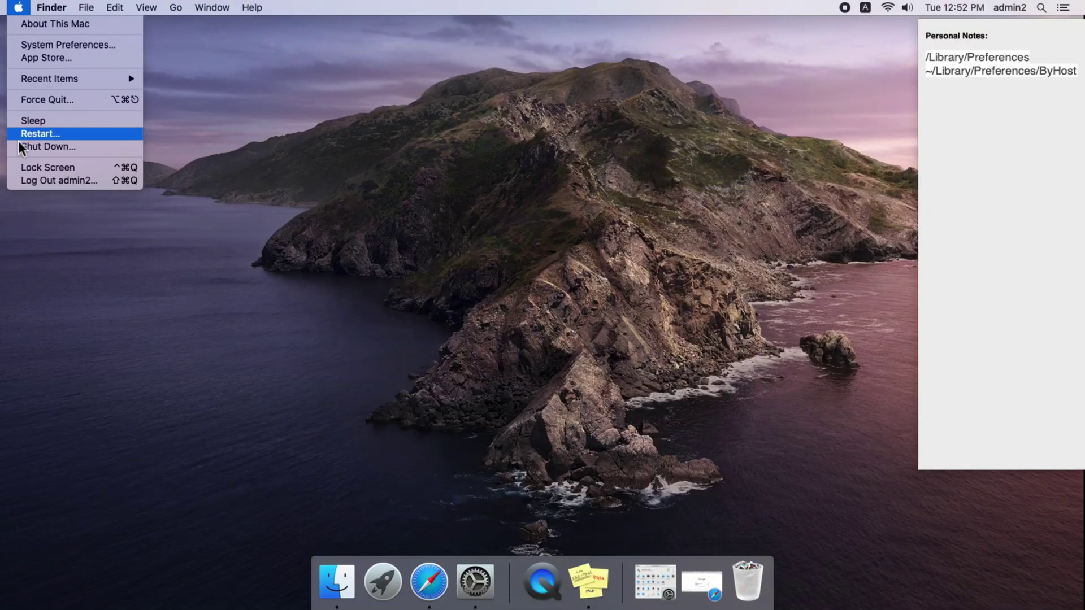
# In System Preferences, check the Bluetooth network service status in Network settings
pyautogui.click(45, 47)
pyautogui.moveTo(311, 61); pyautogui.dragTo(360, 53)
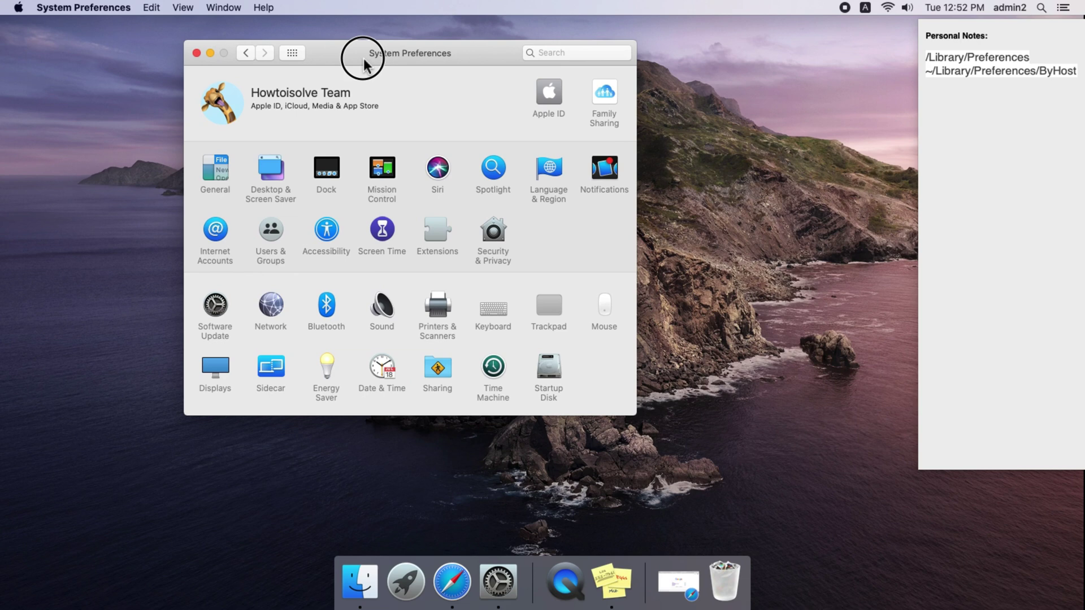
pyautogui.click(276, 310)
pyautogui.click(249, 161)
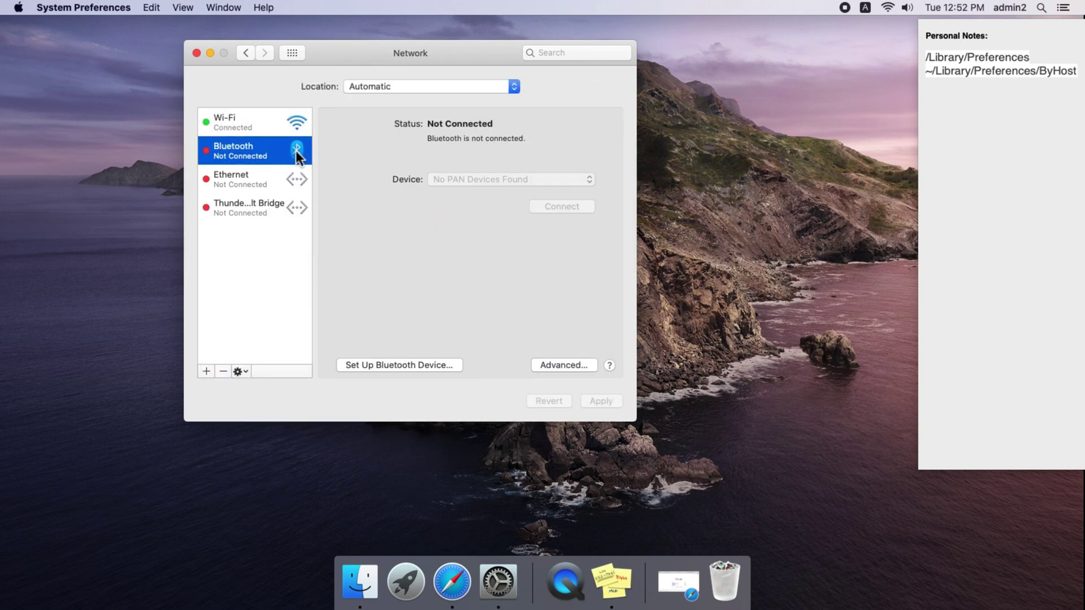
pyautogui.click(293, 52)
# Enable Show Bluetooth in menu bar and connect the Fenda A180X speaker
pyautogui.click(322, 303)
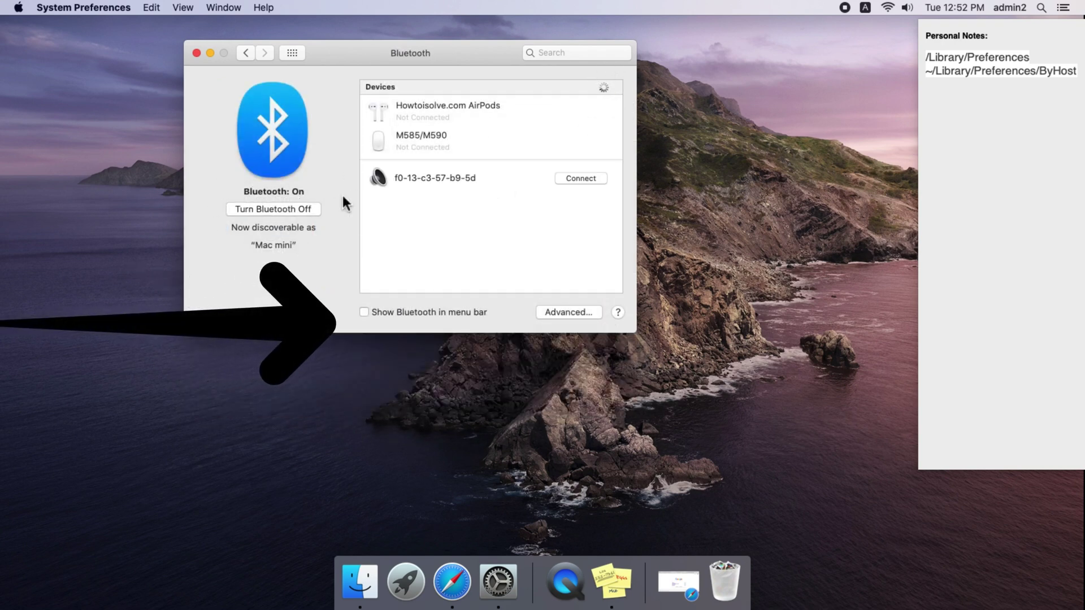
pyautogui.click(362, 312)
pyautogui.click(845, 9)
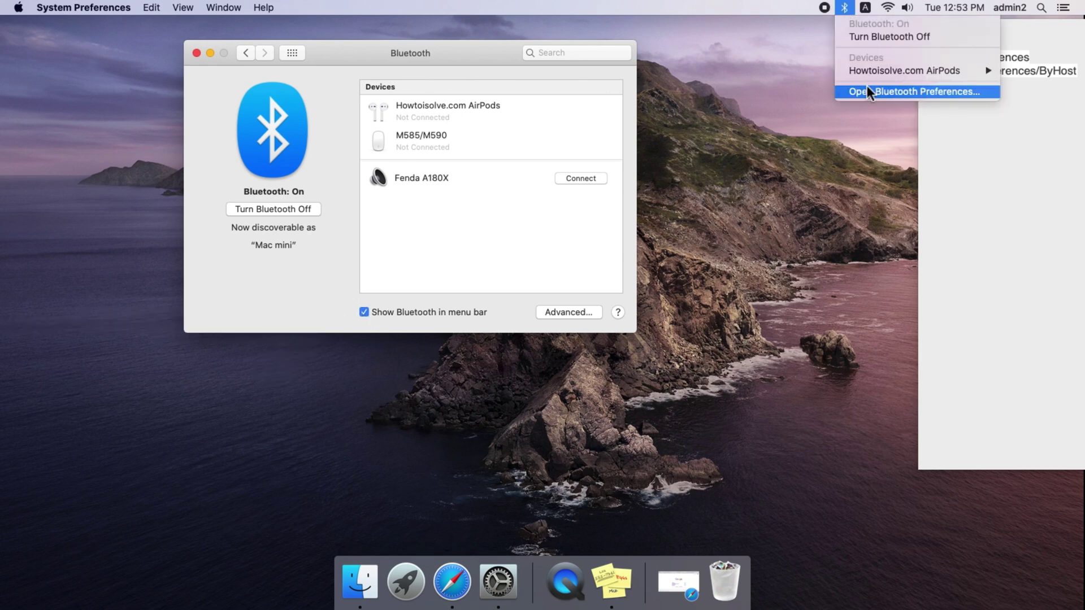
pyautogui.click(578, 224)
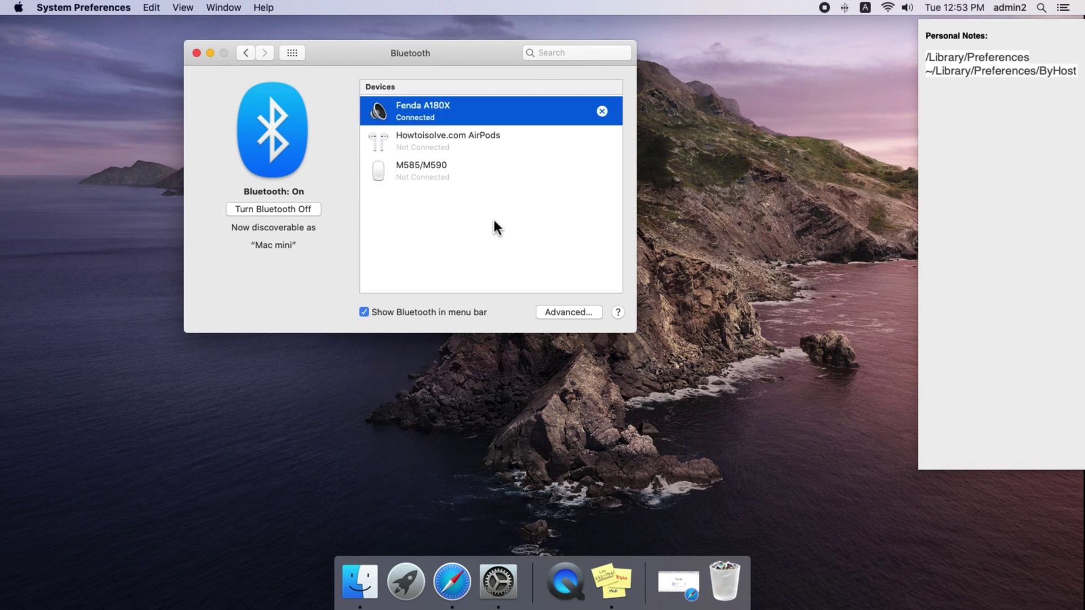
pyautogui.click(433, 116)
pyautogui.click(844, 8)
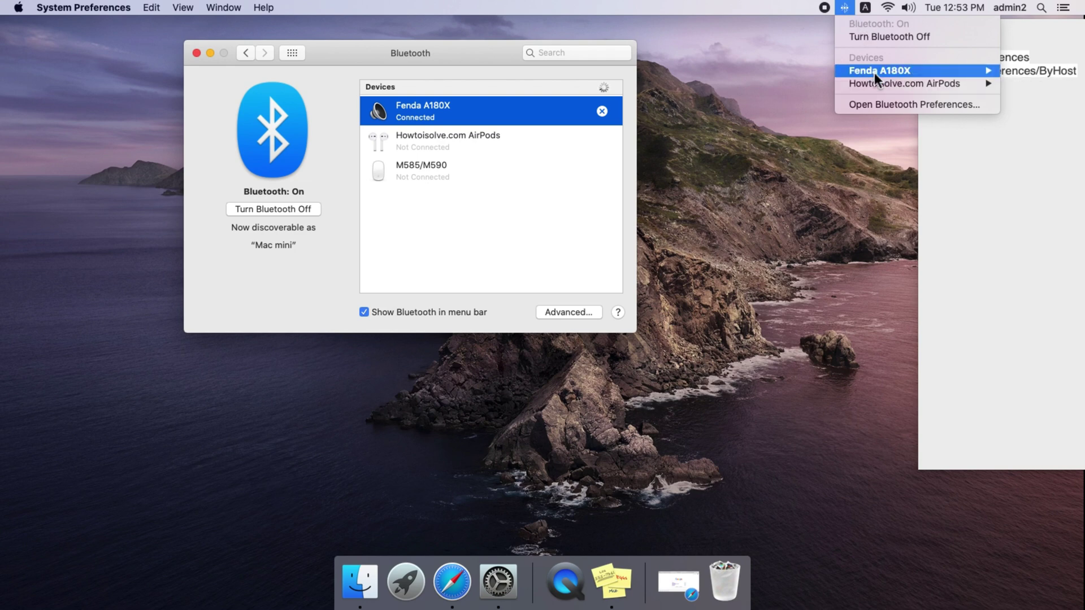